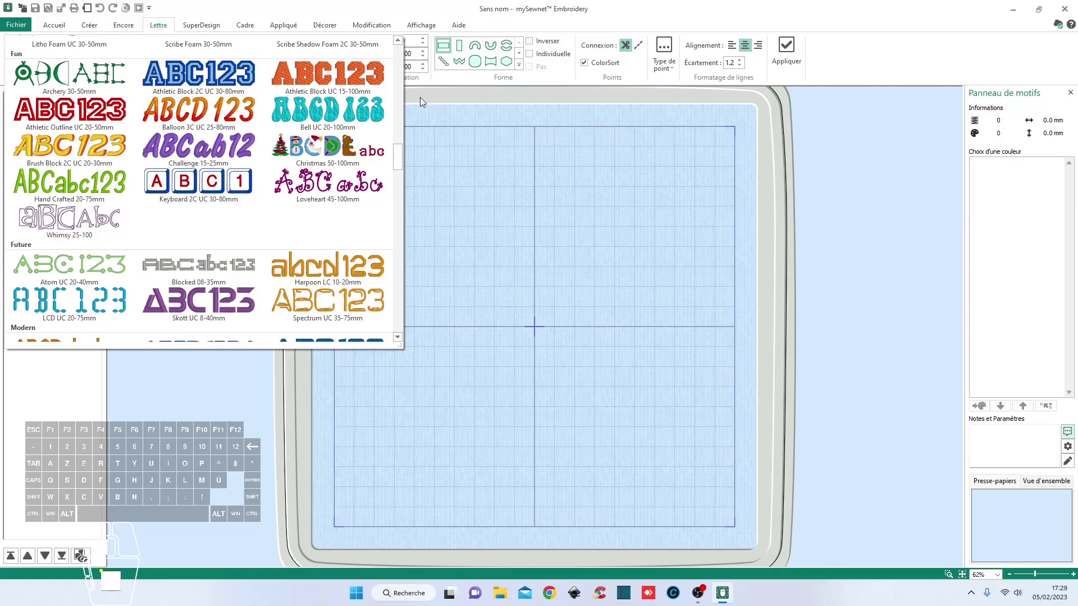
- Choose the Bank UC 10-20mm font from the Modern category for the lettering
click(420, 97)
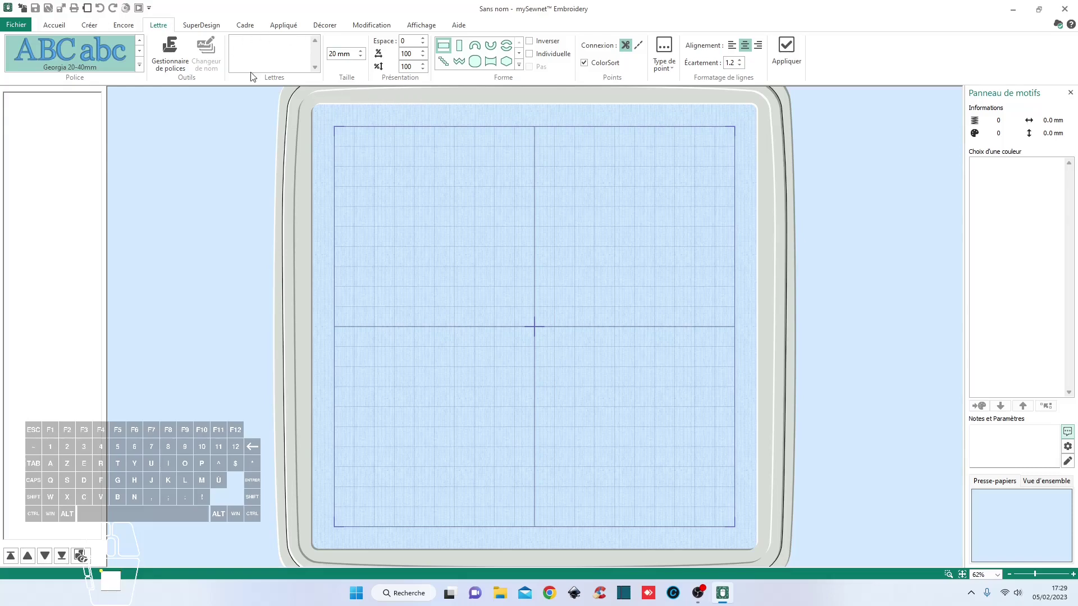
click(139, 65)
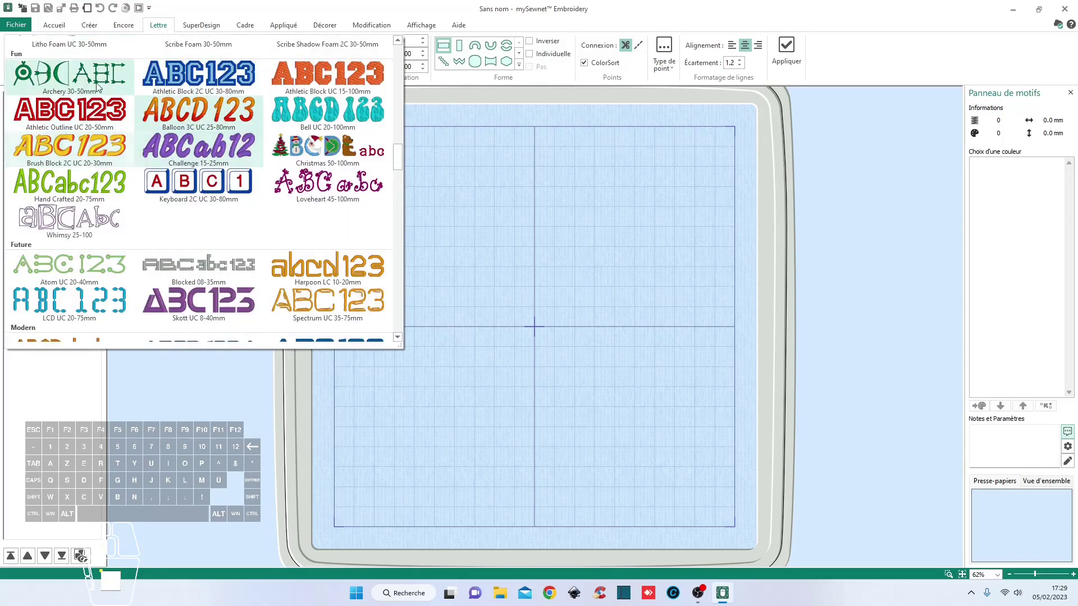
mouse_move(397, 159)
mouse_down()
mouse_move(398, 173)
mouse_move(400, 129)
mouse_move(401, 162)
mouse_up()
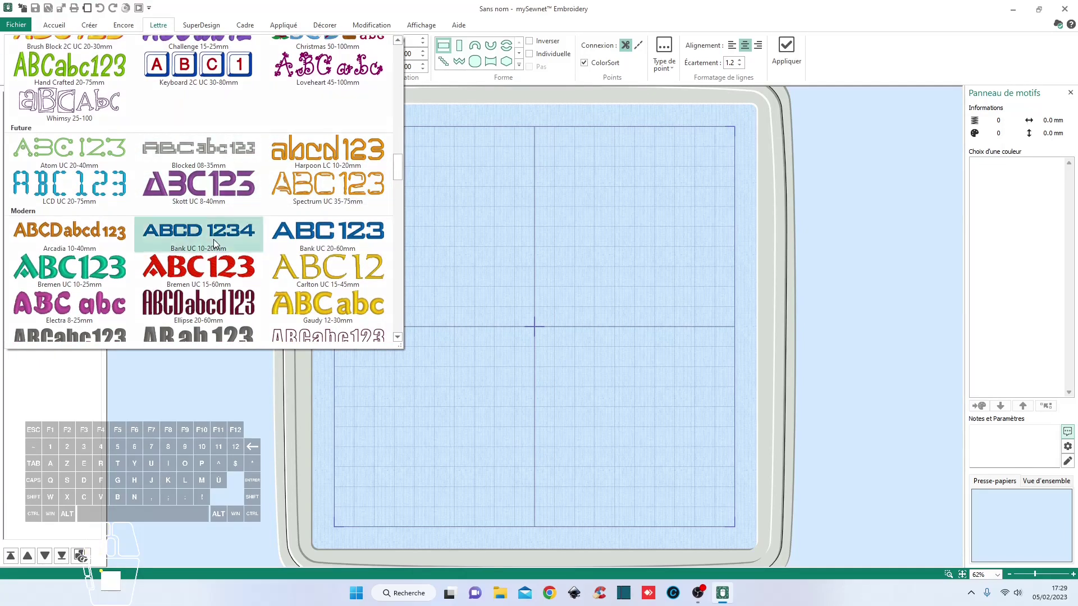
click(214, 239)
- Enter the lettering text "date", "de" and "naissance" on three separate lines
click(265, 59)
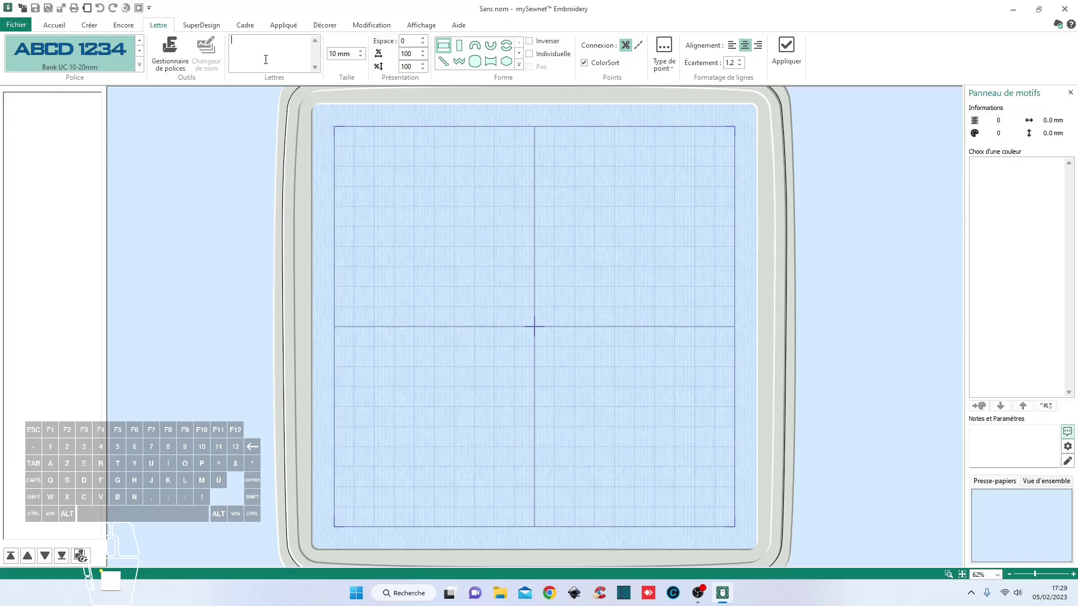
text(date)
key(Return)
text(de)
key(Return)
text(naissance)
- Set the lettering size to 20 mm
click(334, 55)
click(360, 50)
click(361, 50)
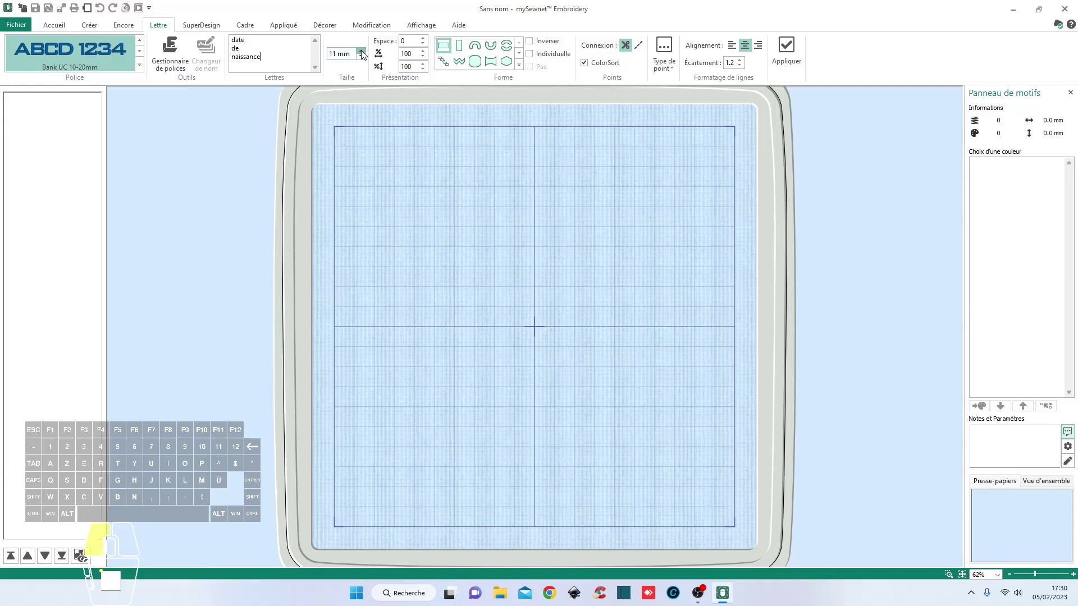
click(361, 50)
click(361, 50)
click(361, 51)
click(361, 57)
click(361, 57)
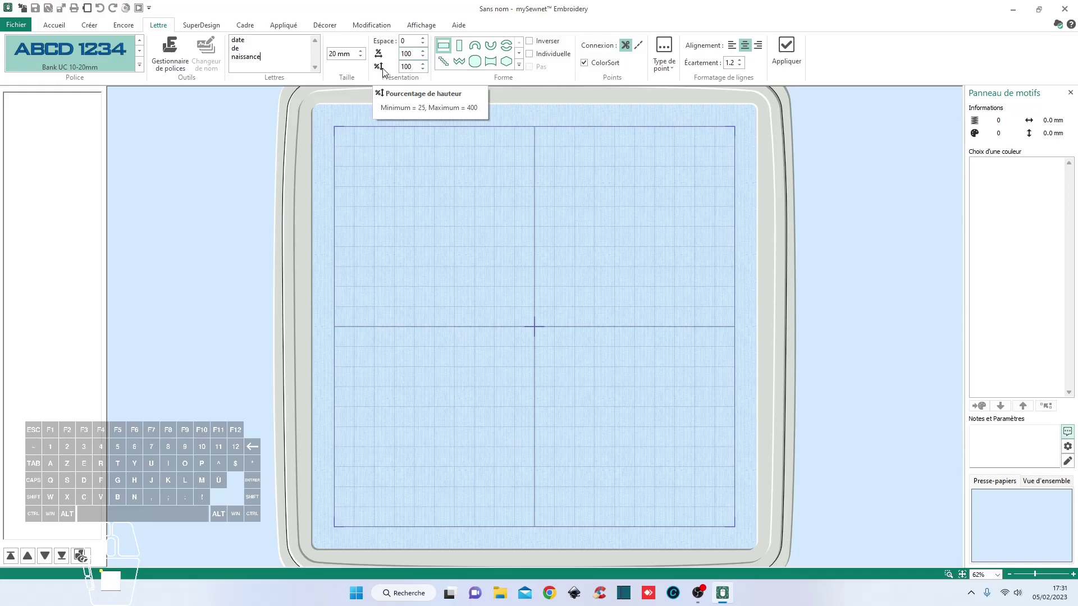
- Choose the wavy multi-line envelope shape for the text and apply the lettering to the hoop
click(519, 66)
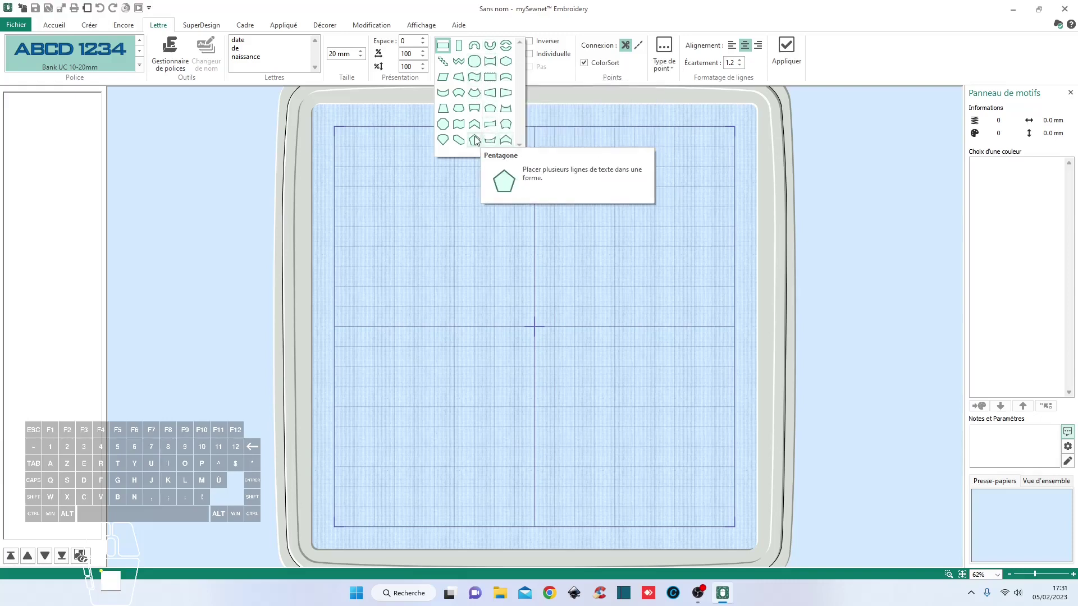
click(459, 125)
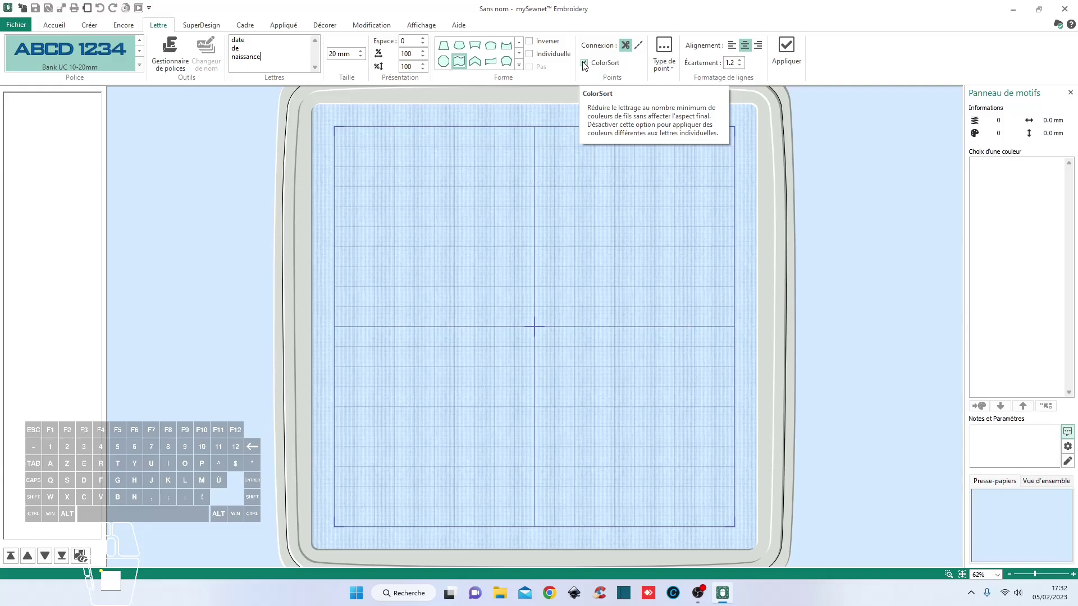
click(584, 64)
click(667, 68)
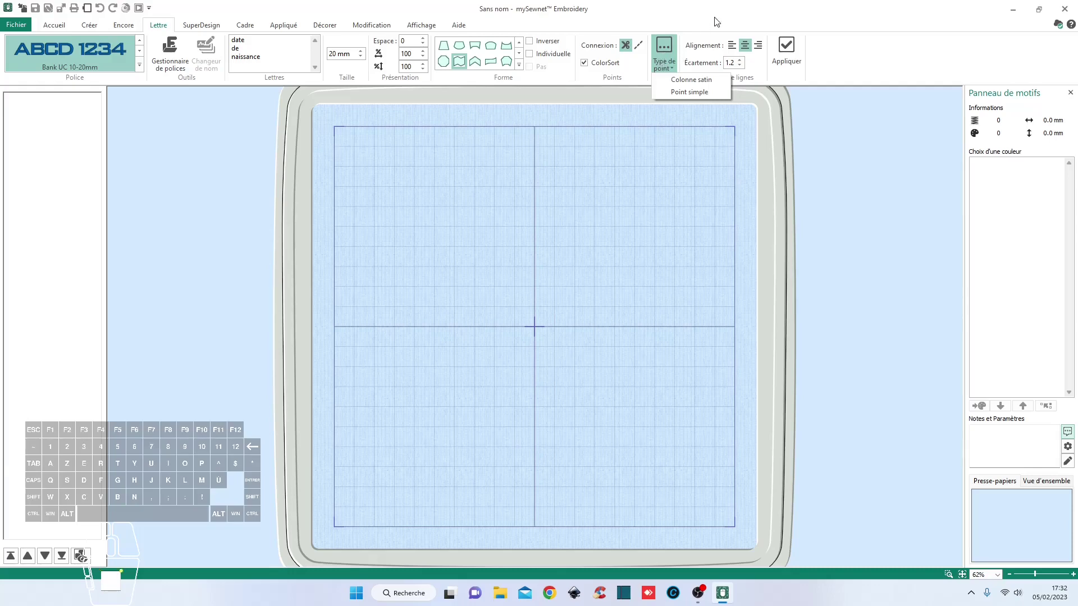
click(760, 62)
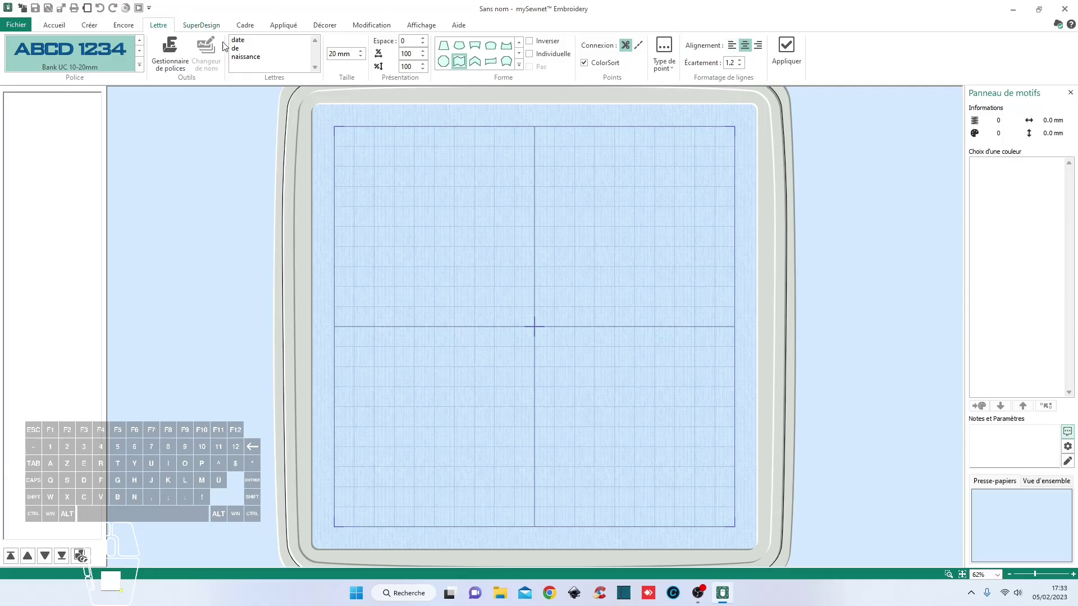
click(459, 61)
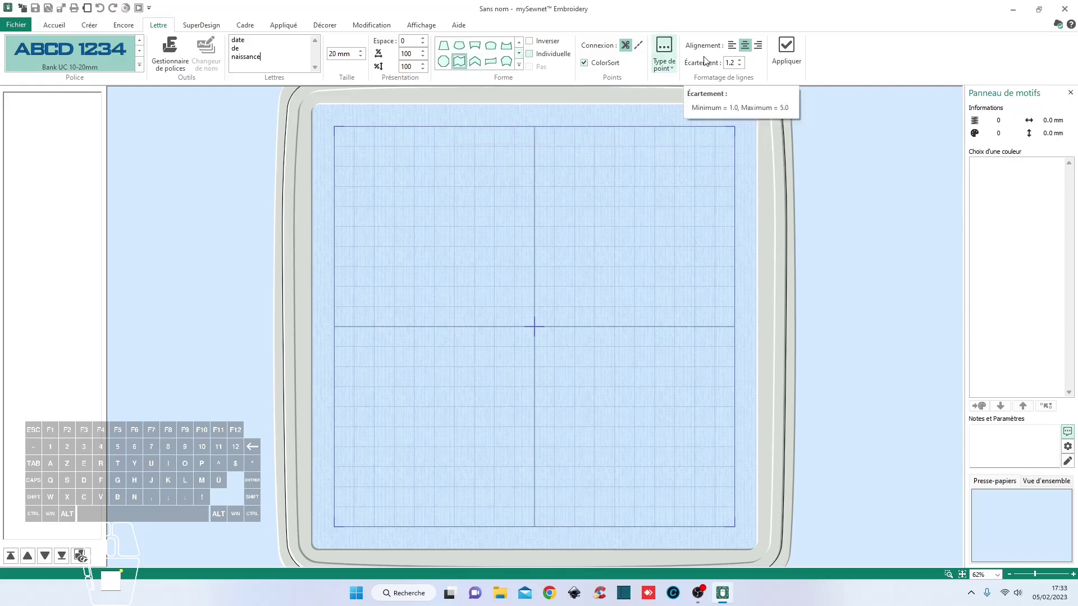
click(783, 47)
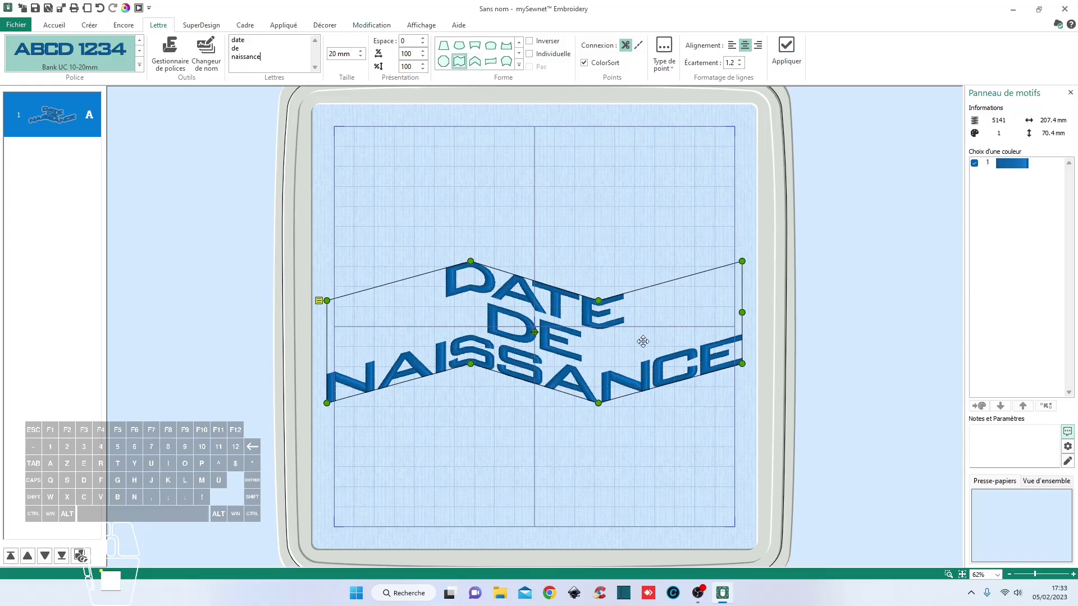
- Steepen the lettering's wave by raising the first pair of inner envelope points and lowering the second pair
drag(471, 261, 472, 239)
drag(470, 364, 471, 328)
drag(598, 301, 608, 325)
drag(598, 403, 601, 441)
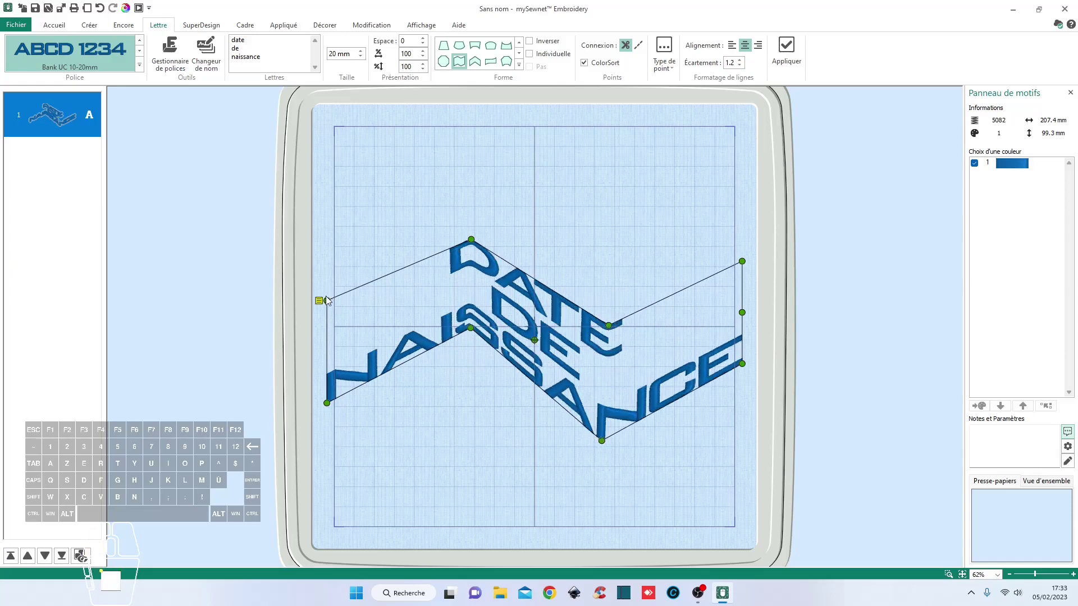
- Adjust the upper and lower edges of the lettering envelope using the outer corner points near the hoop's sides
drag(325, 300, 336, 275)
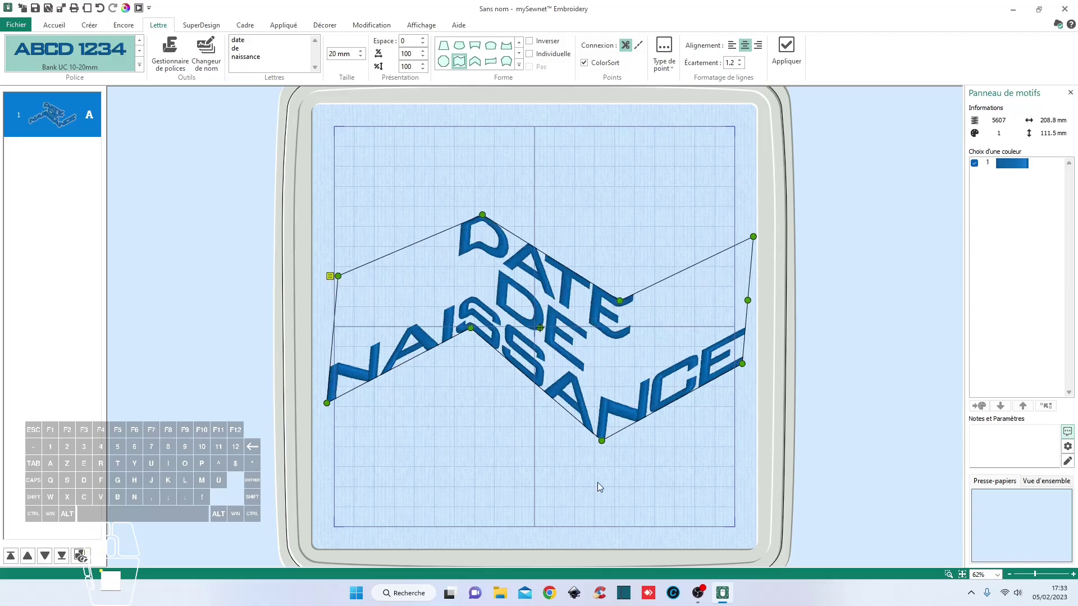
drag(753, 237, 726, 241)
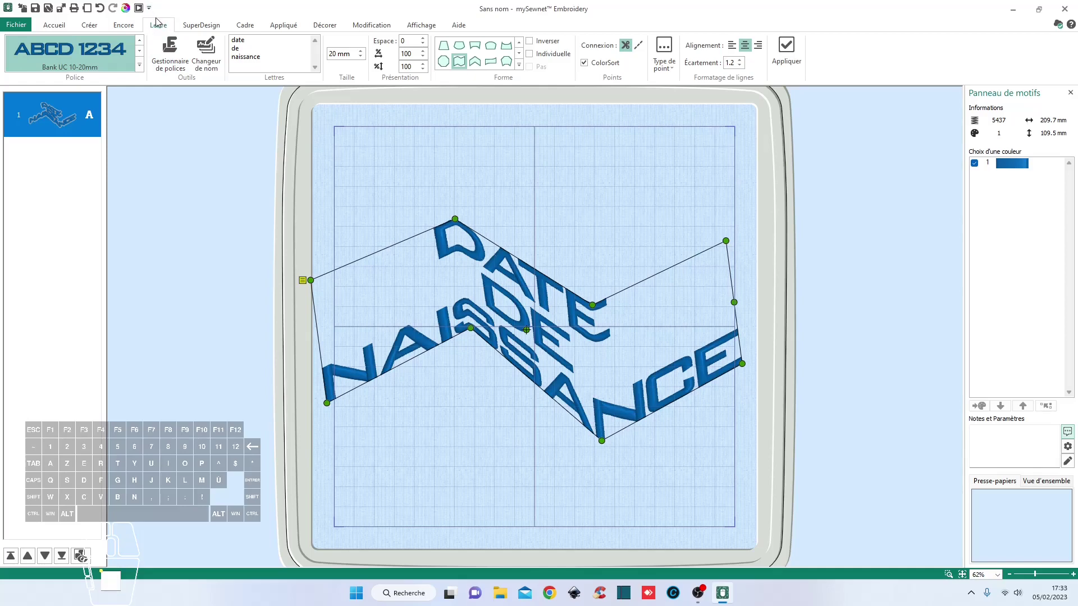
click(51, 26)
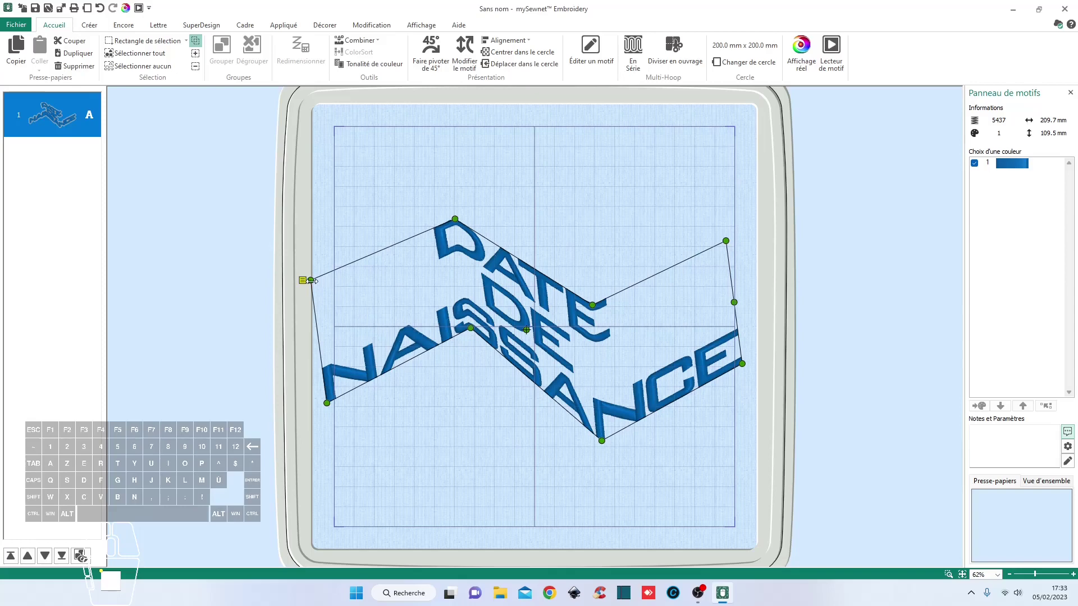
drag(311, 280, 333, 270)
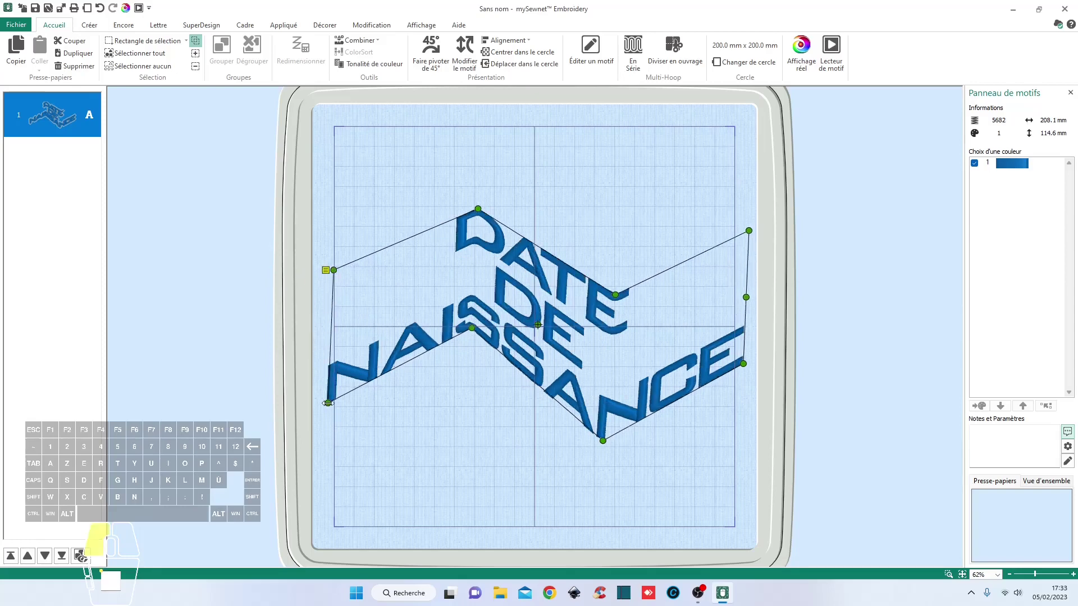
drag(327, 403, 335, 405)
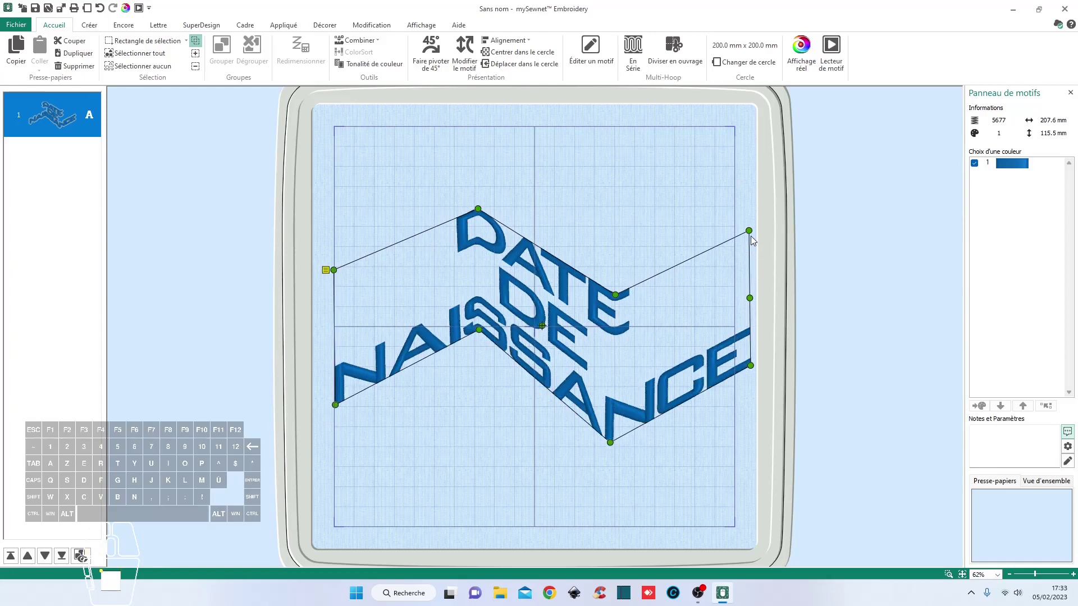
mouse_move(749, 299)
mouse_down()
mouse_move(740, 299)
mouse_move(746, 285)
mouse_up()
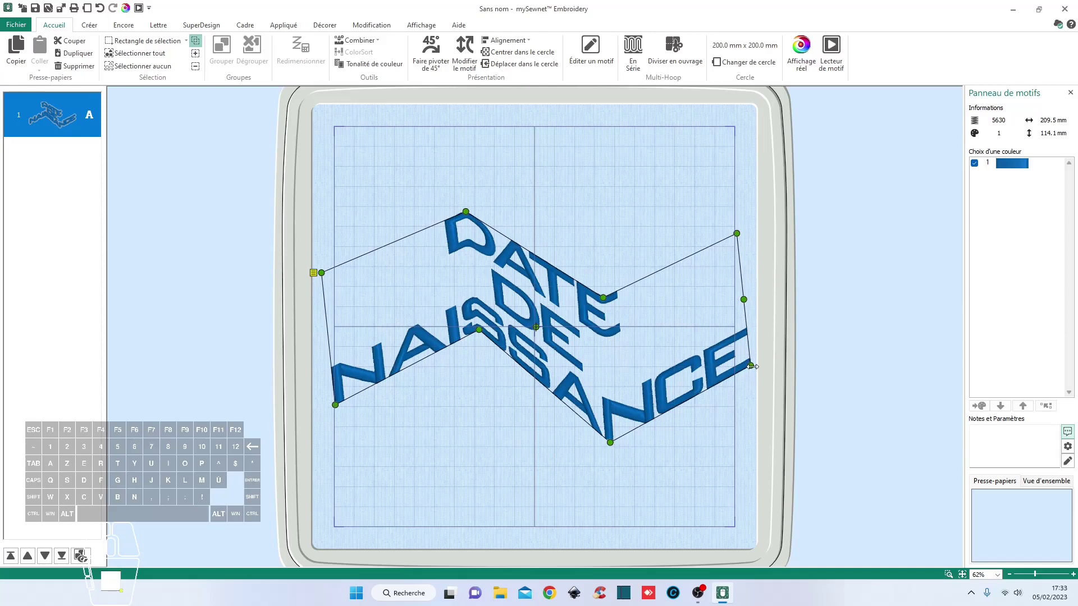
drag(752, 366, 728, 371)
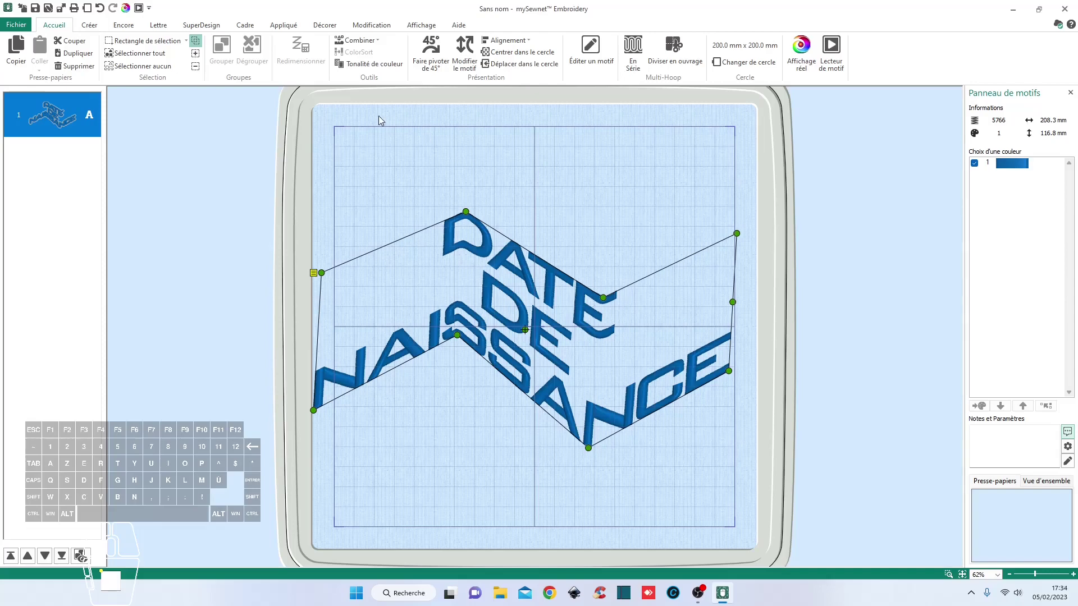
- Delete the wavy lettering from the hoop
click(164, 26)
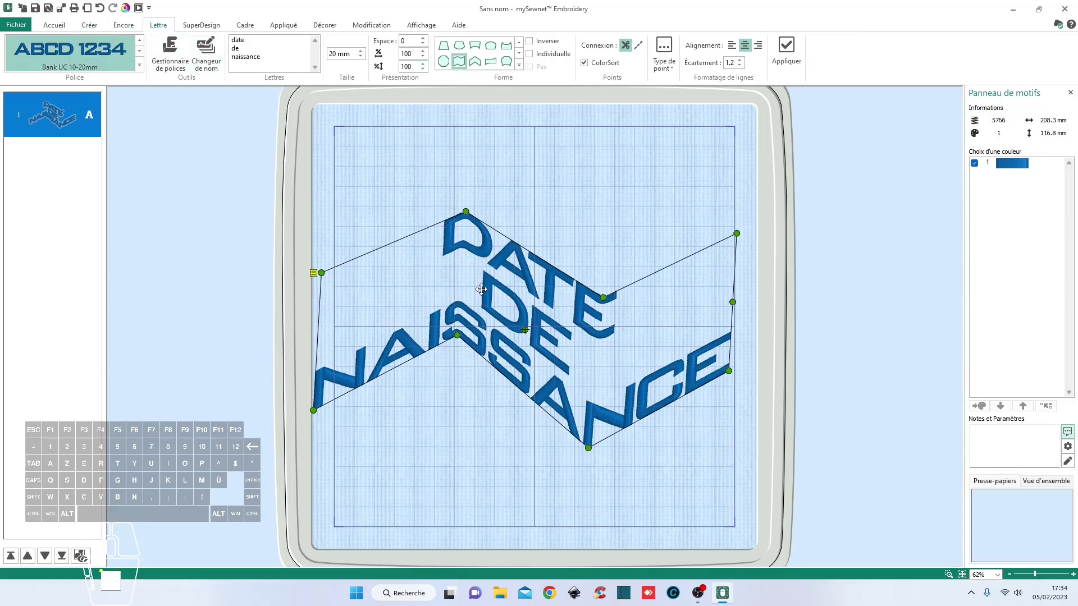
key(Delete)
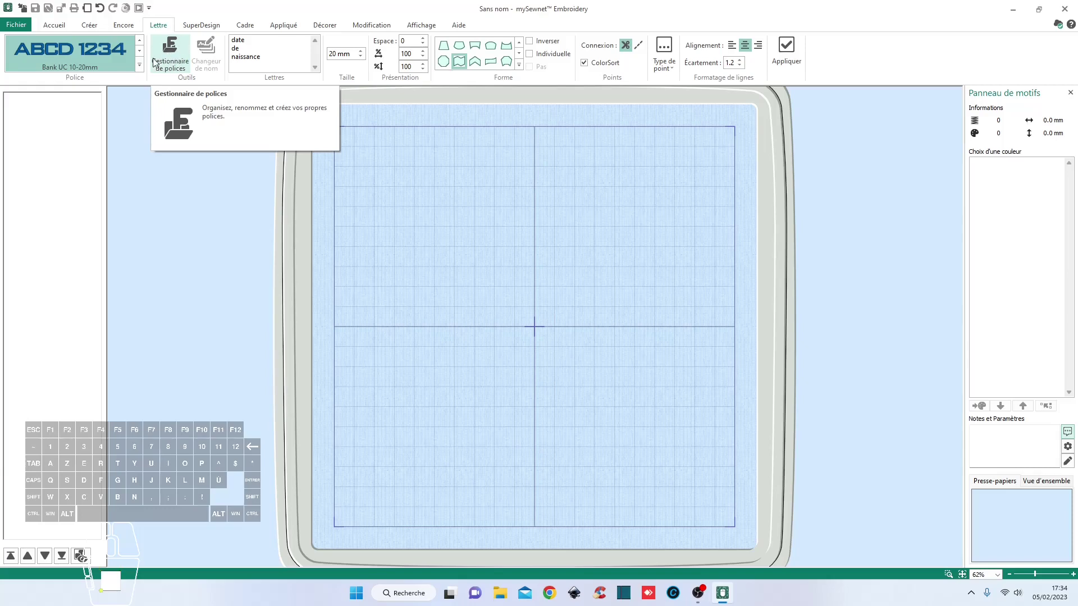
- Open the font manager, collapse the Modern category and start QuickFont
click(179, 50)
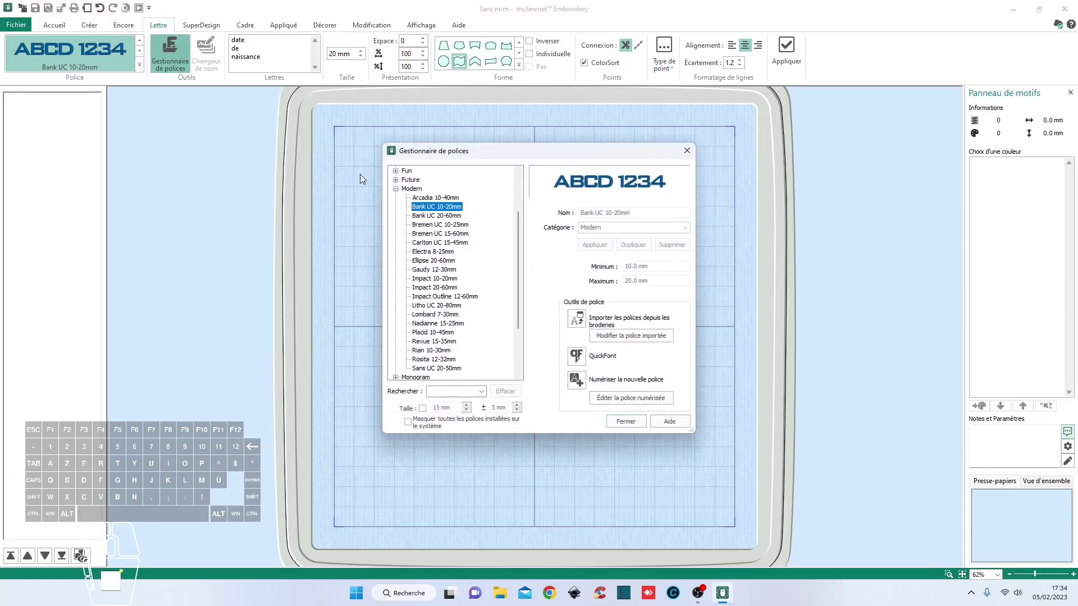
drag(457, 151, 488, 129)
click(427, 167)
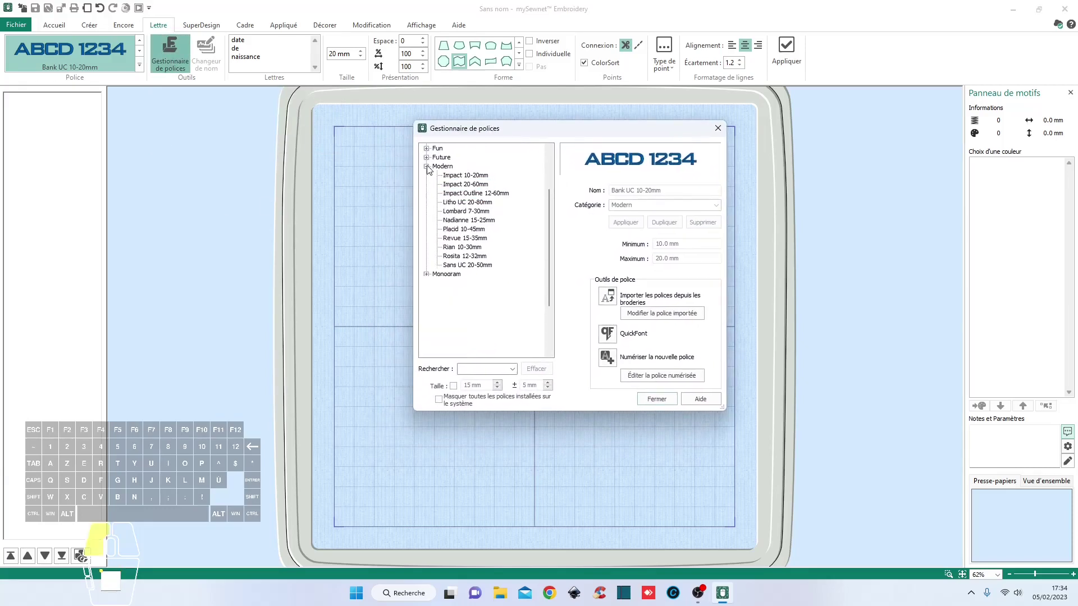
click(427, 166)
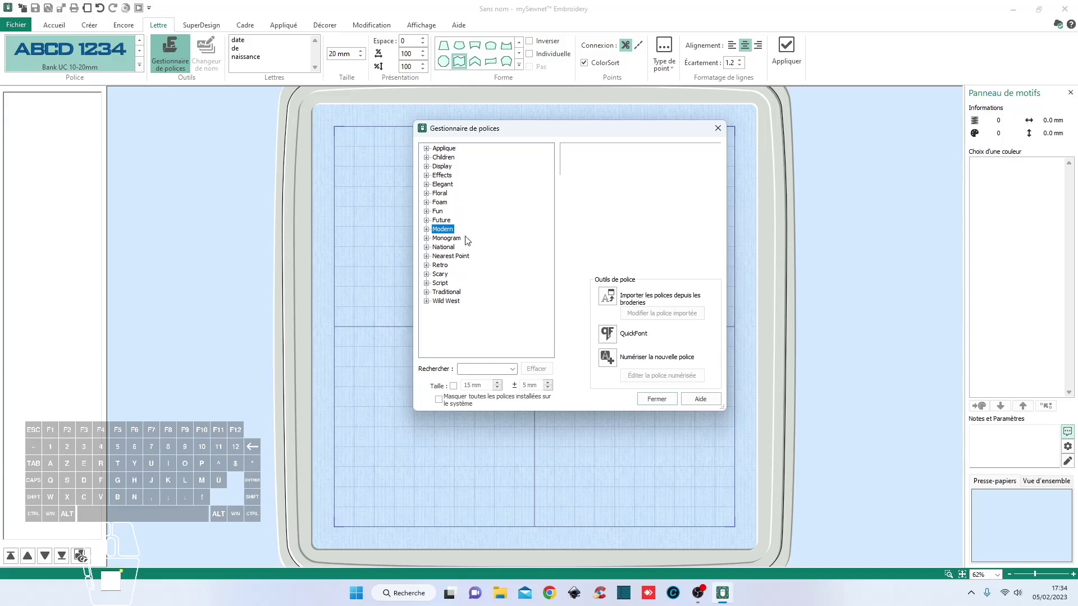
click(608, 337)
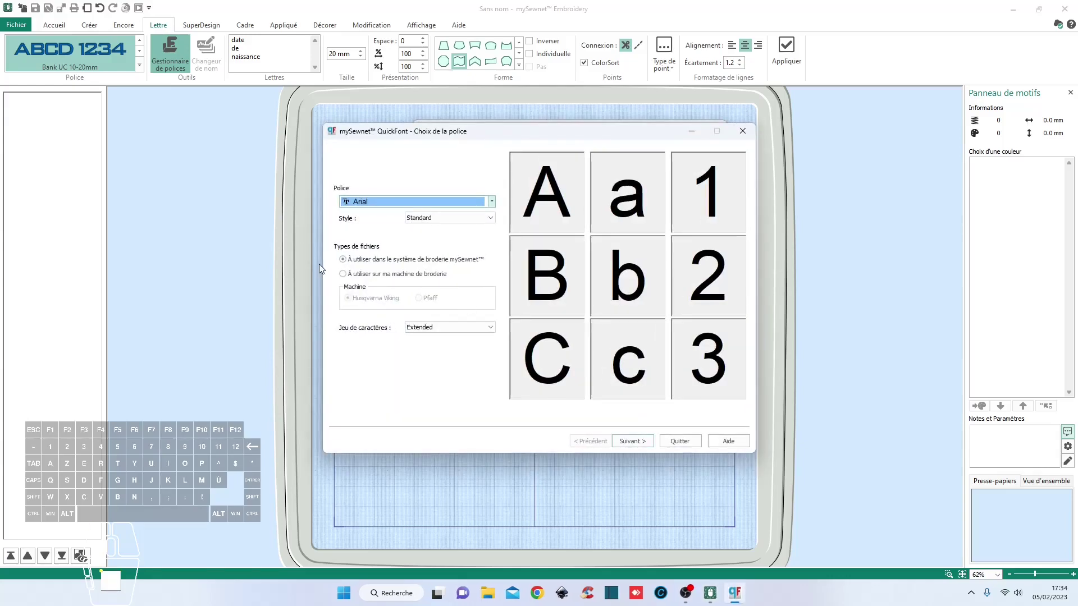
- Select Sugar Snow as the source font to convert in QuickFont
click(492, 201)
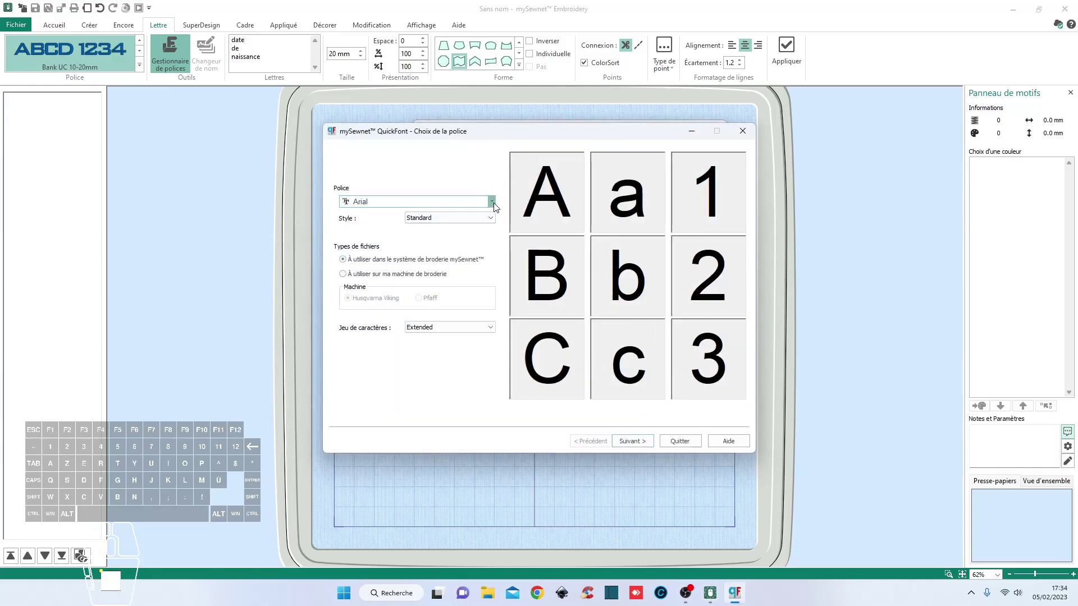
drag(494, 241, 503, 467)
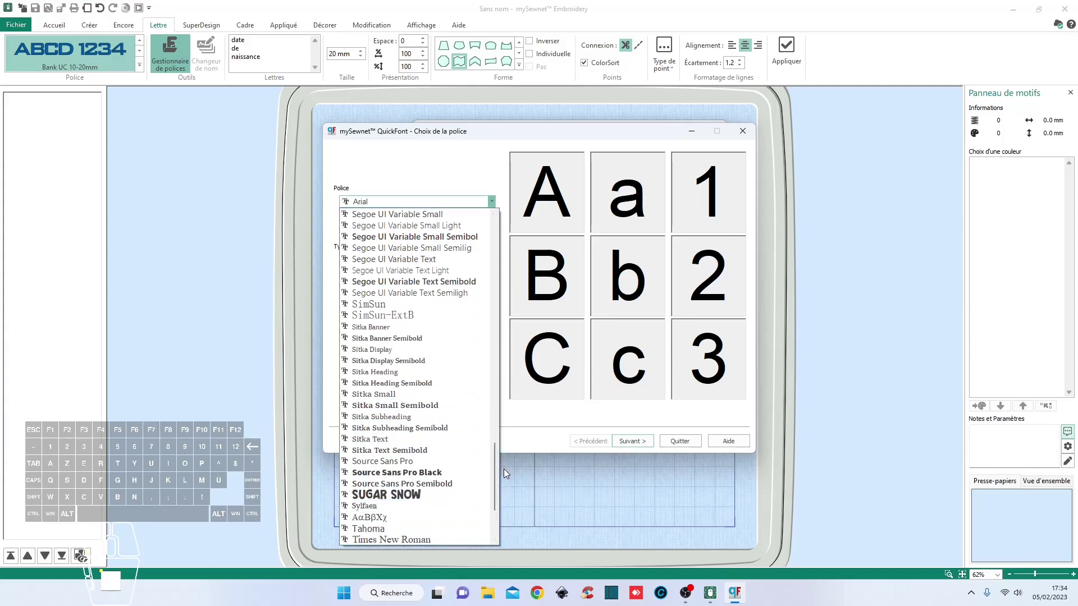
click(392, 497)
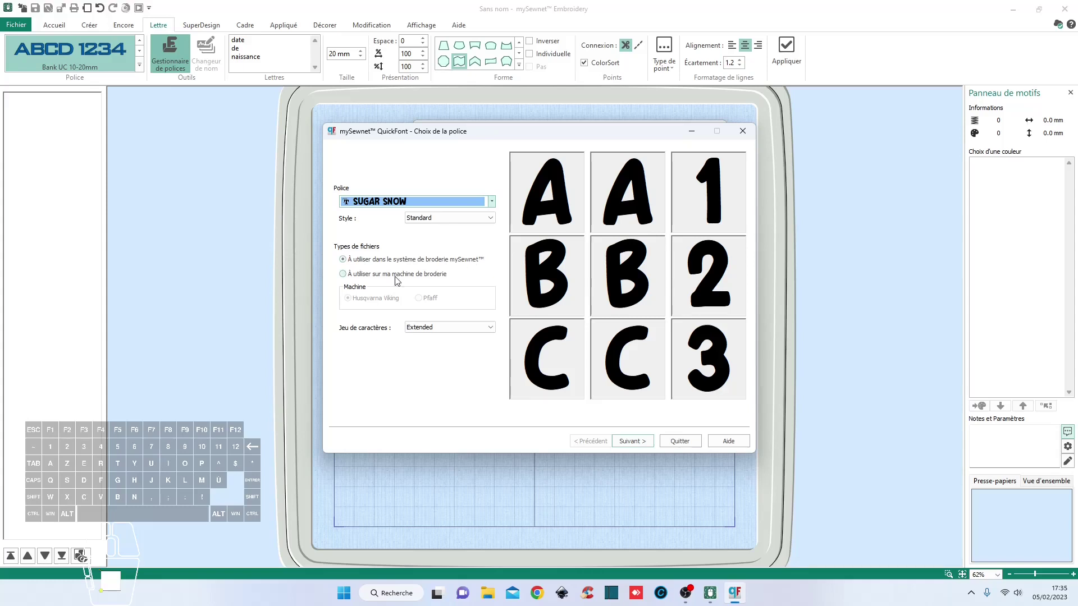
click(343, 274)
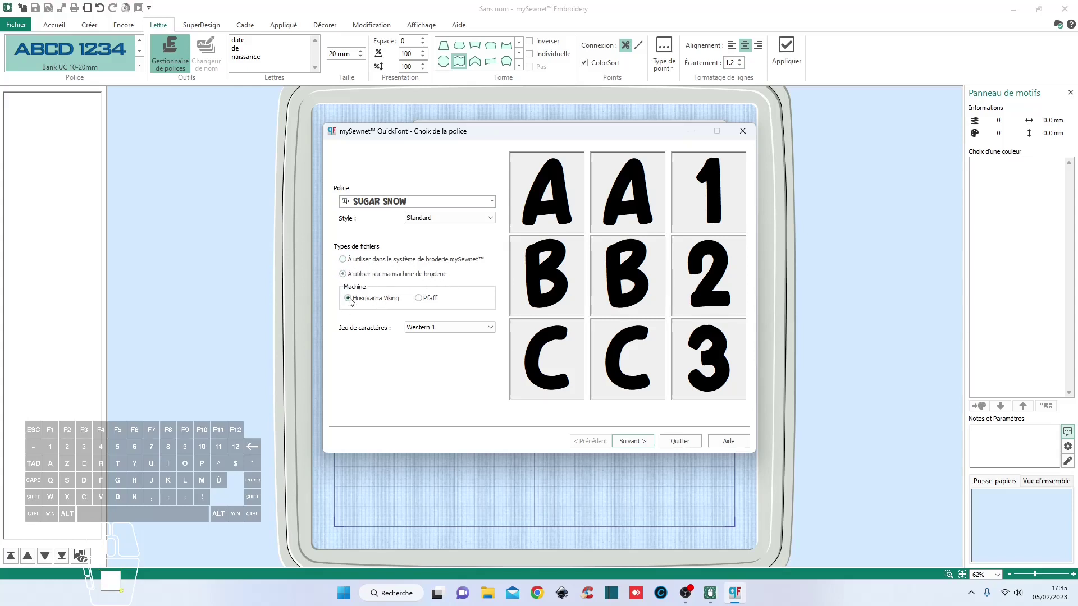
click(418, 298)
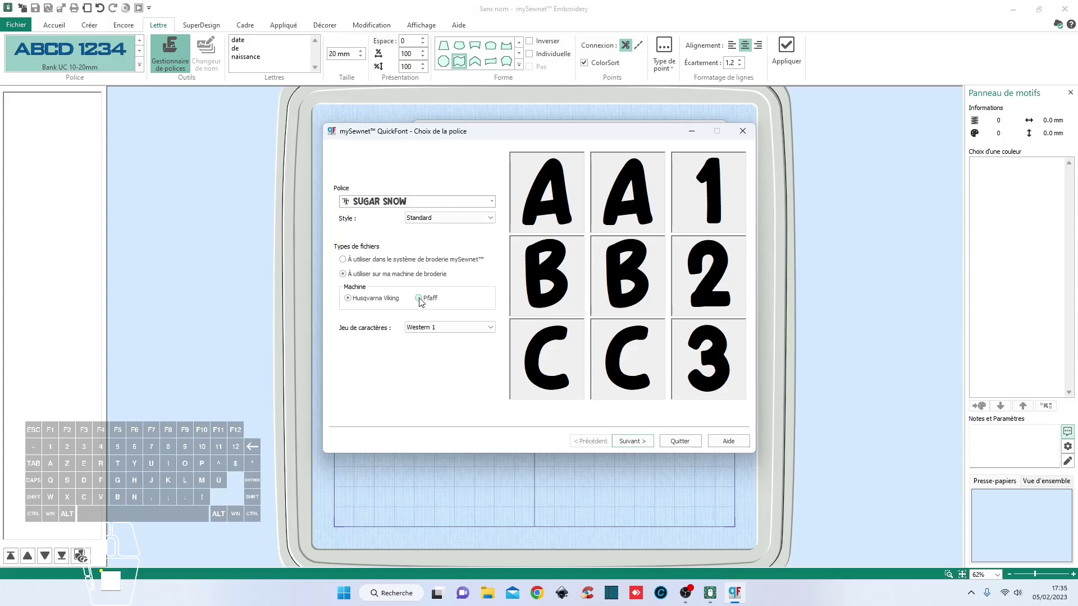
click(362, 302)
click(353, 262)
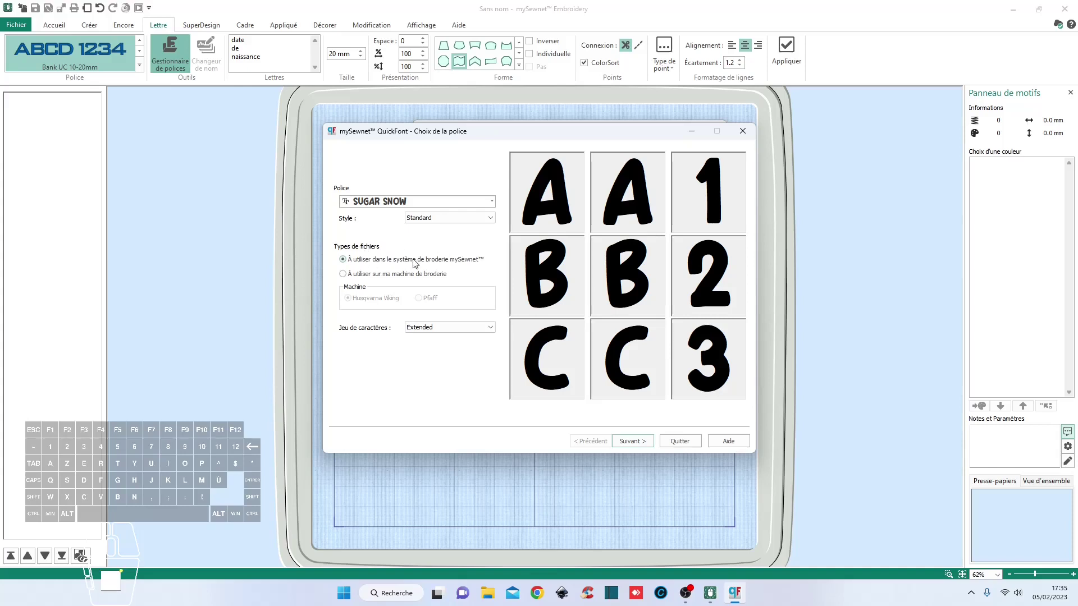
- Continue to the stitch options and set the stitch type to Remplissage standard
click(640, 443)
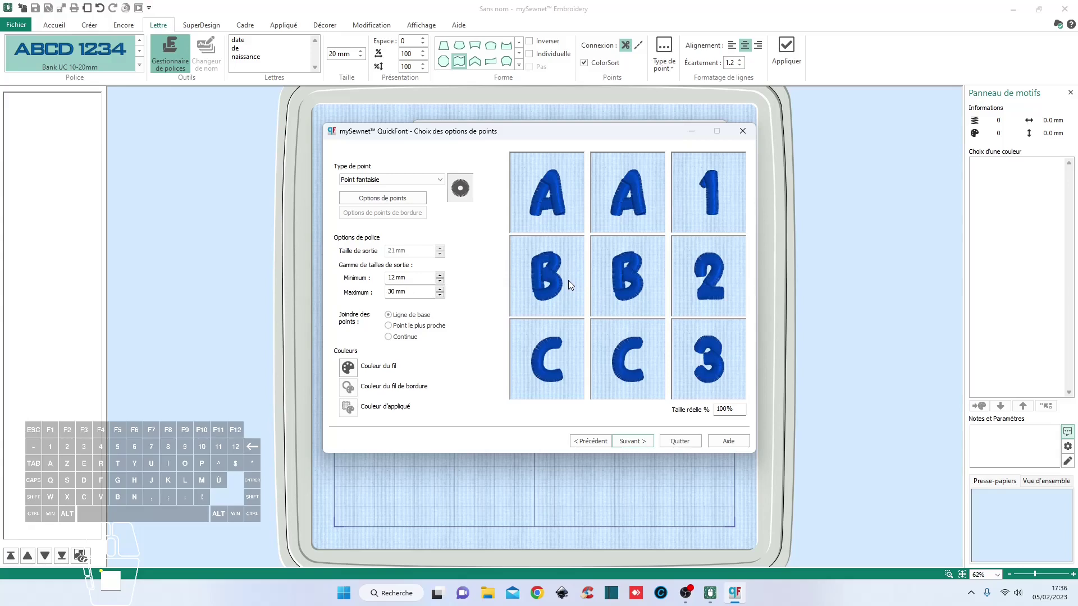
click(379, 180)
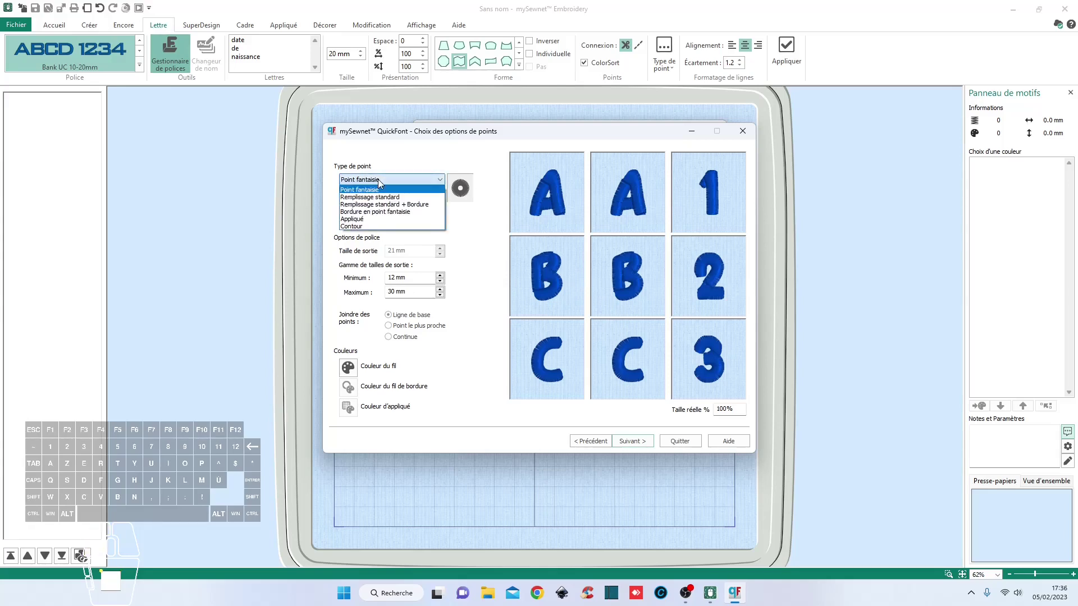
click(372, 197)
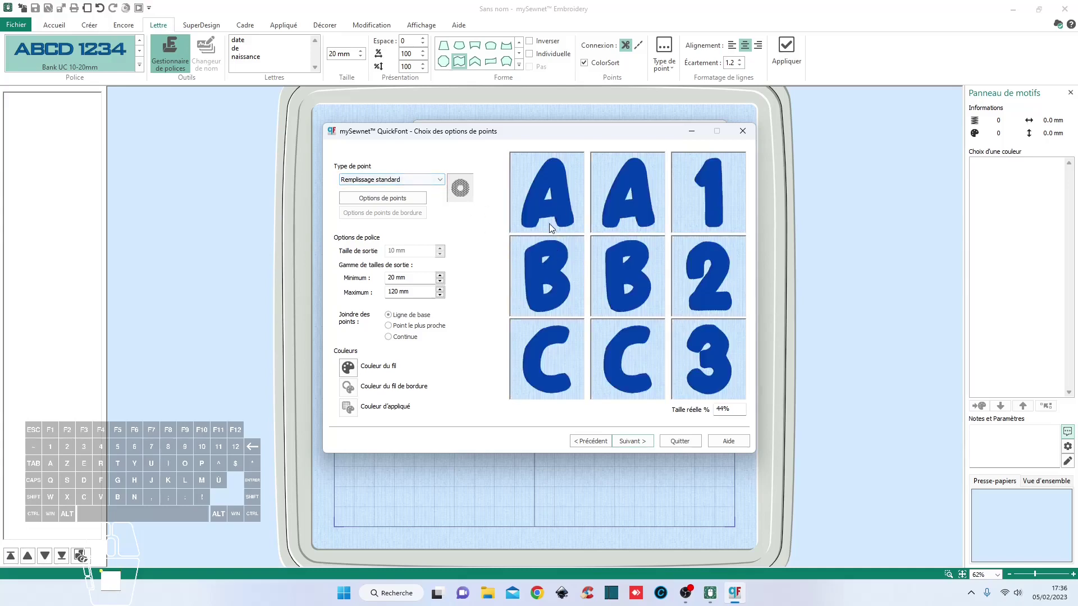
- Change the stitch type to Point fantaisie and finish creating the Sugar Snow embroidery font in the MyFonts category
click(442, 180)
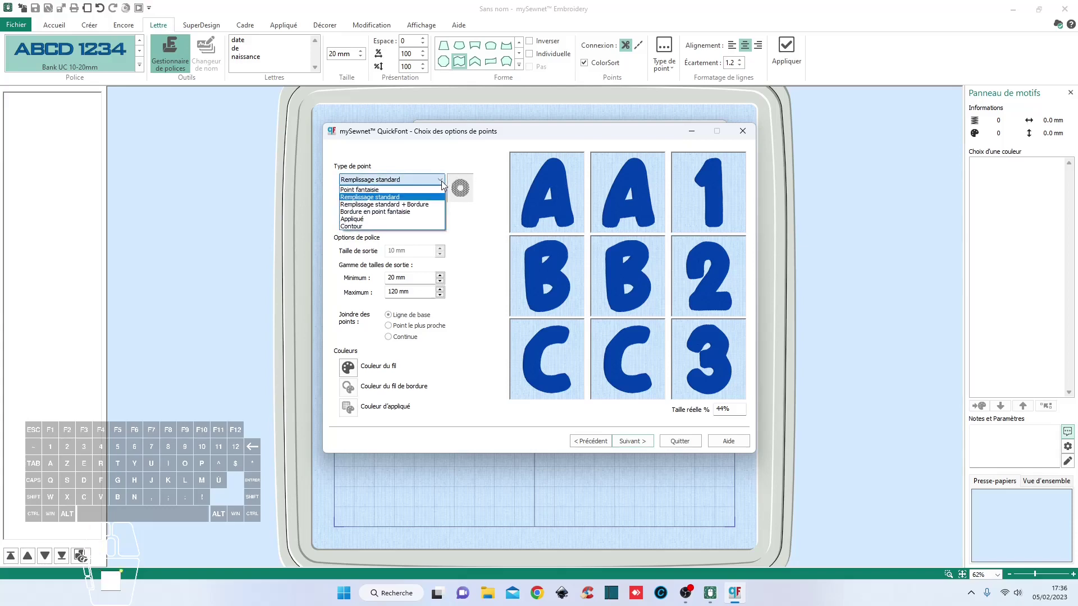
click(390, 191)
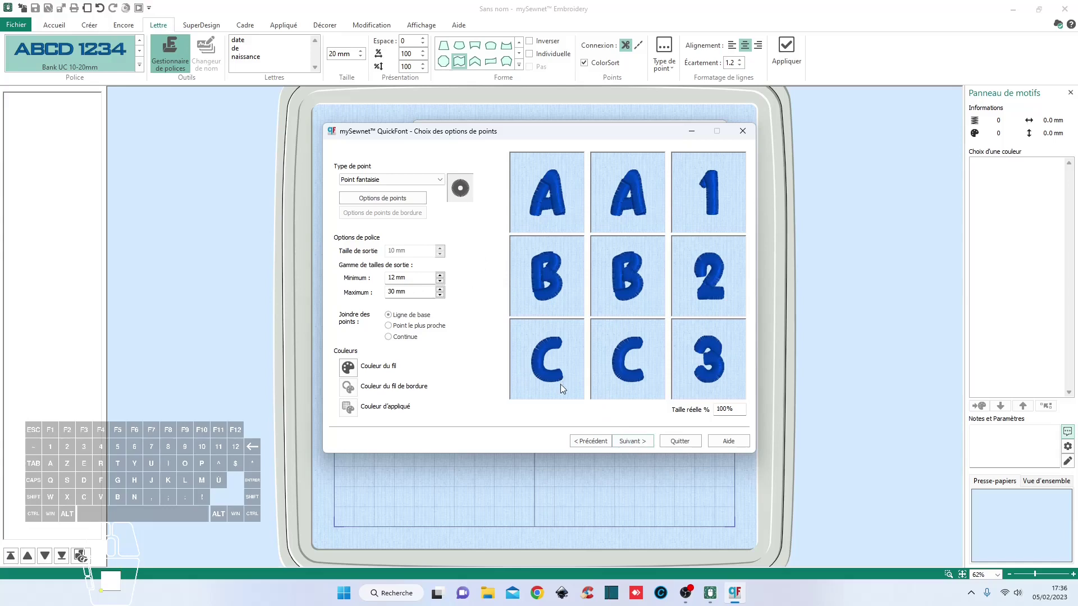
click(639, 442)
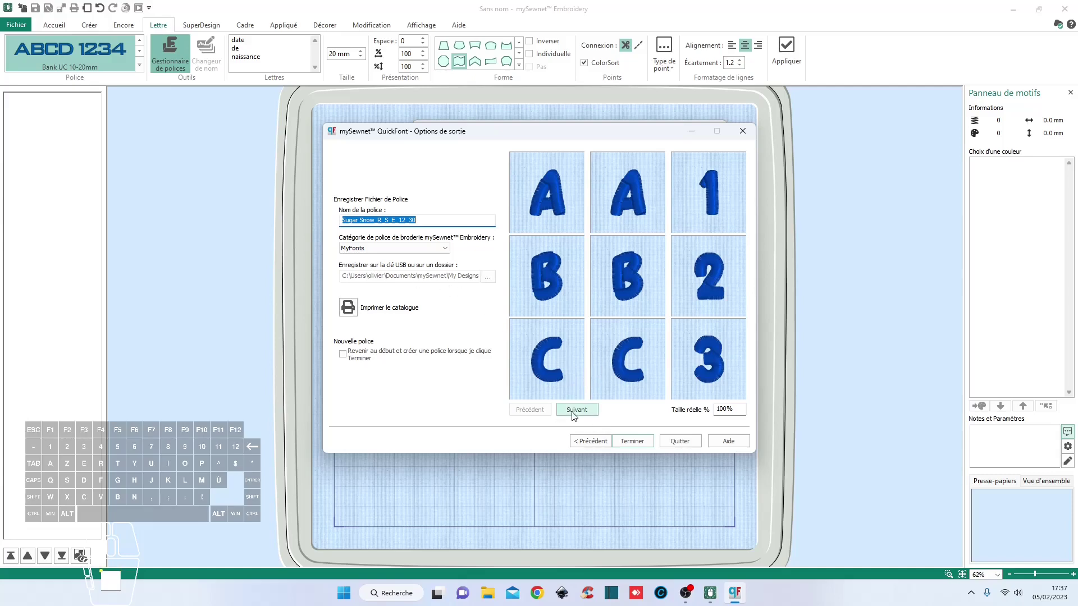
click(632, 440)
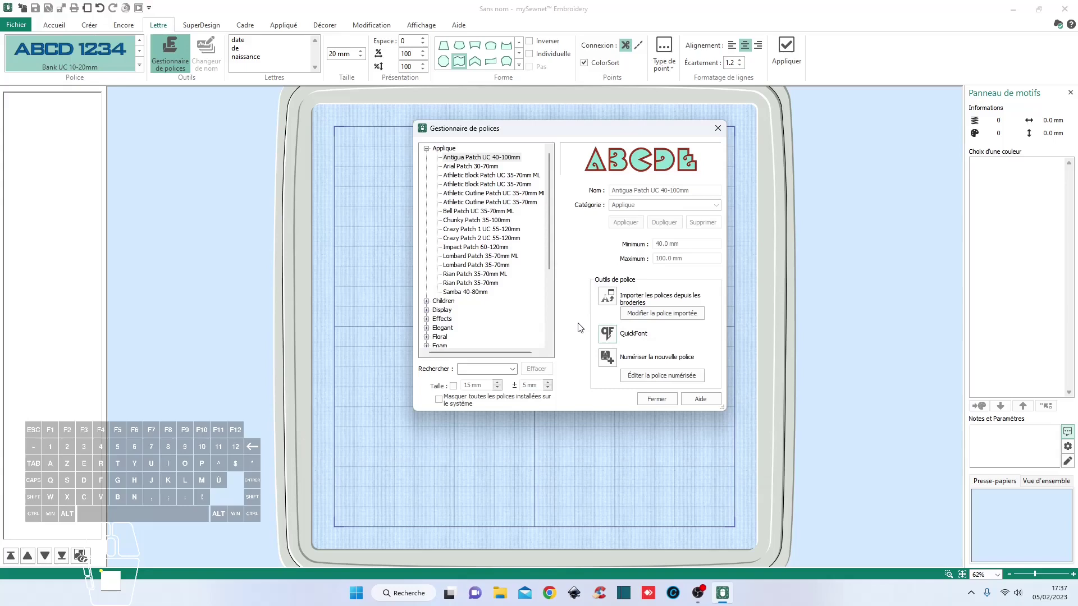
- Preview the converted Sugar Snow font in the font manager's MyFonts category, and close the manager
click(426, 148)
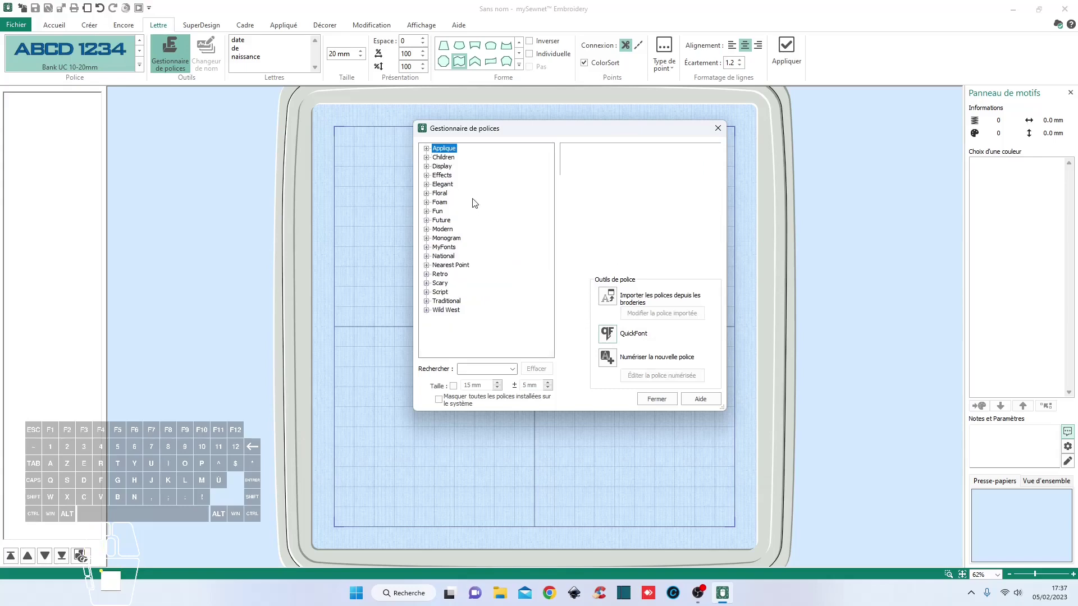
click(427, 248)
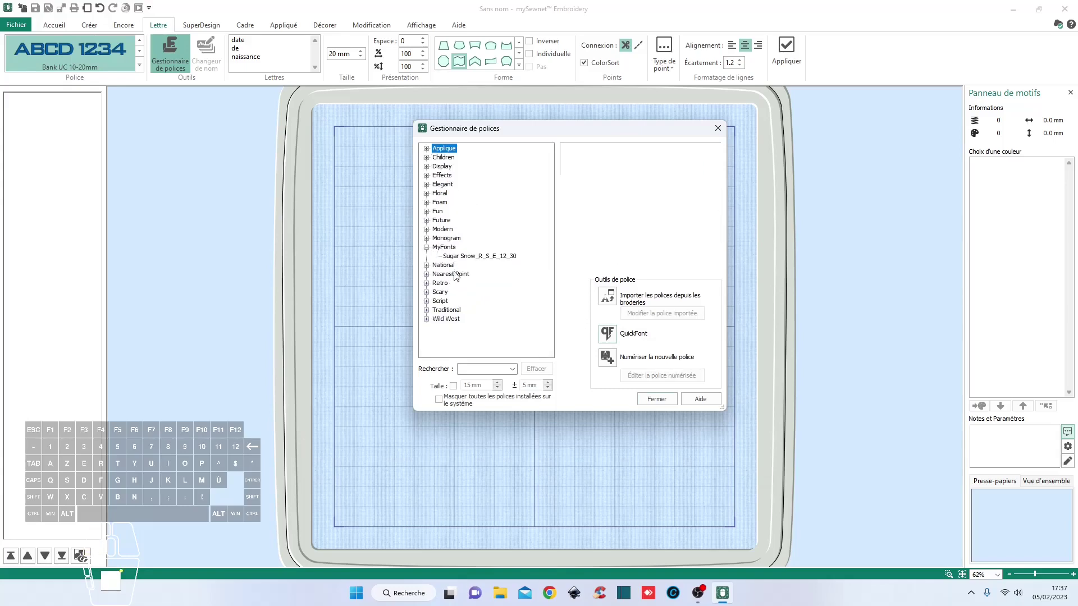
click(485, 258)
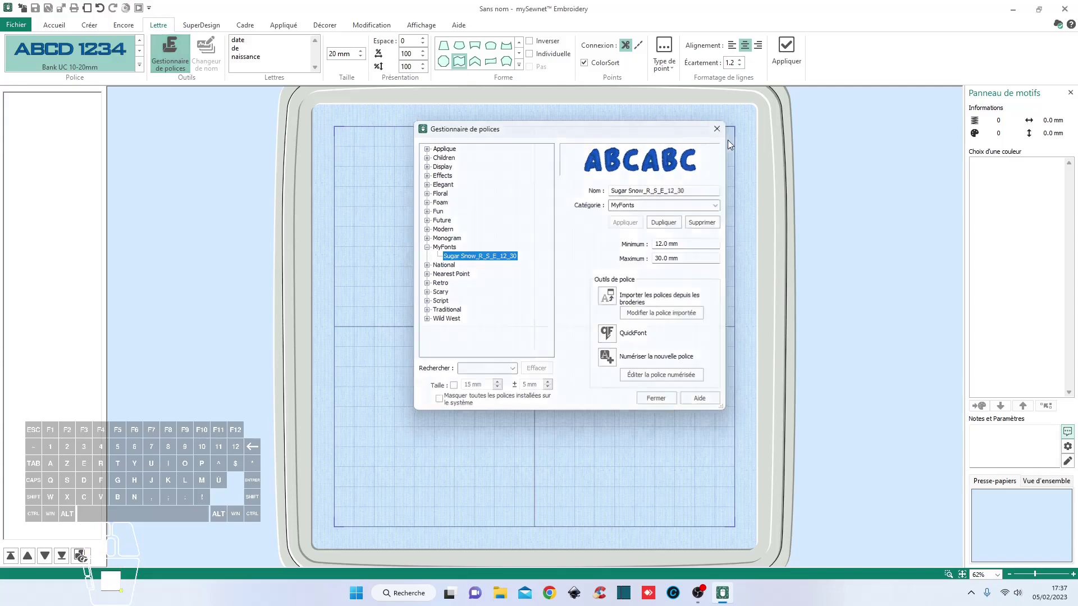
click(718, 129)
- Choose Sugar Snow_R_S_E_12_30 from the MyFonts category as the lettering font
click(139, 64)
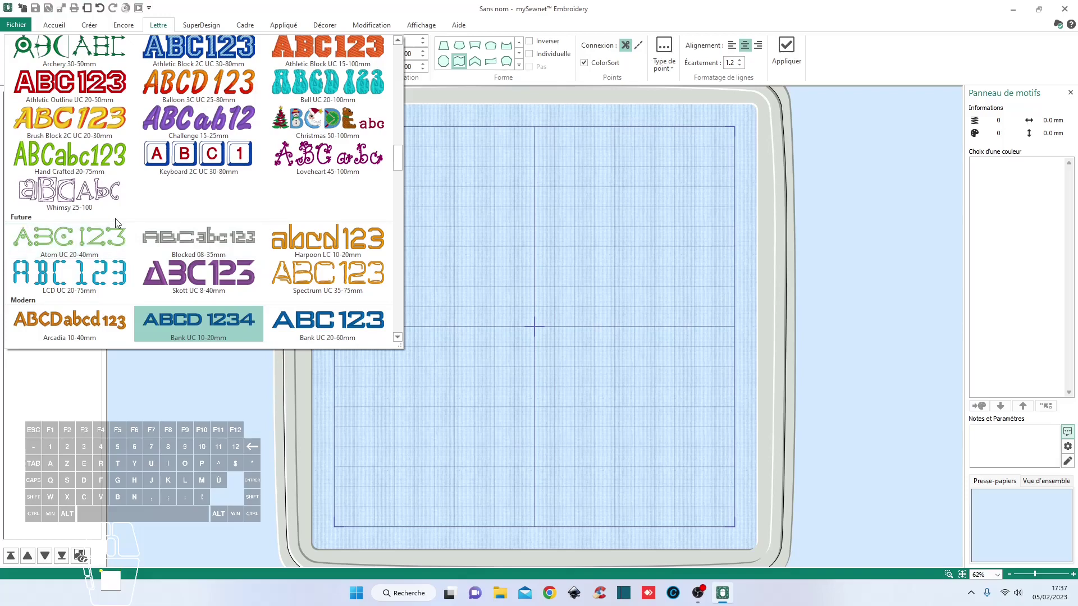
scroll(157, 215, down, 10)
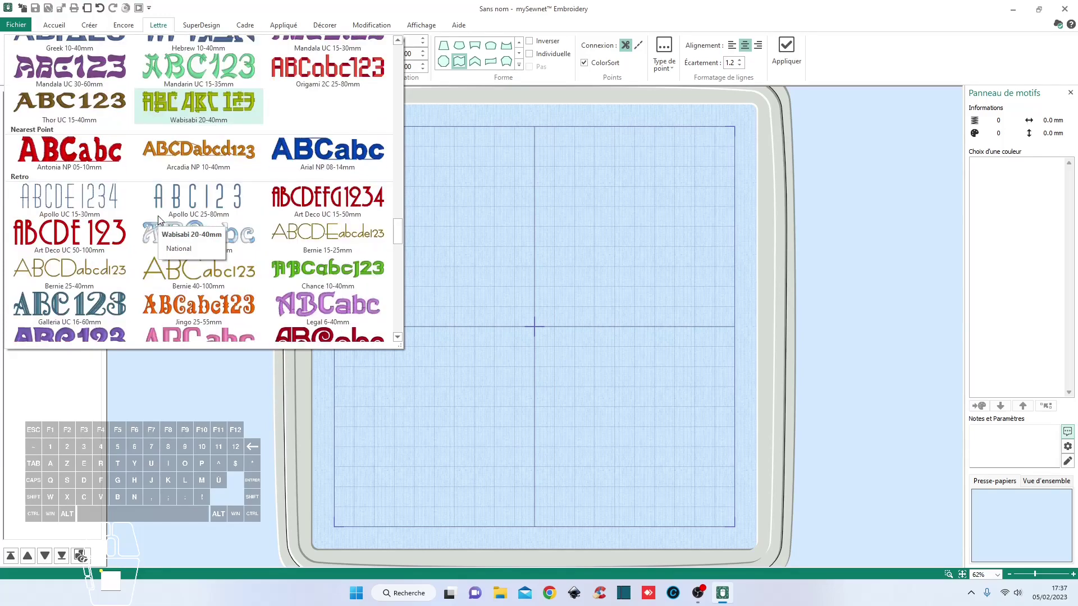
scroll(157, 215, up, 8)
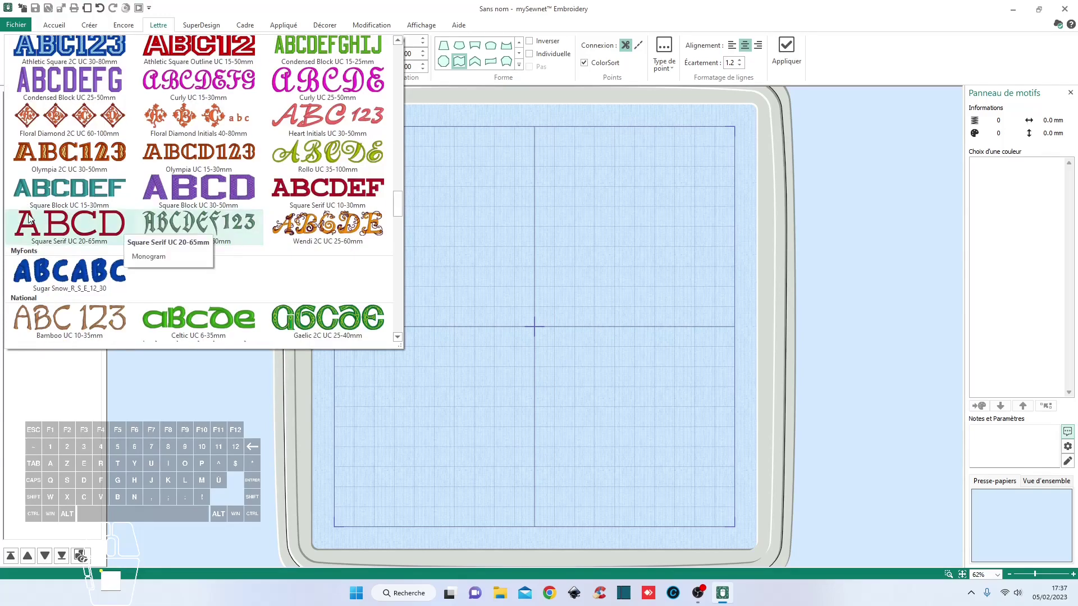
click(61, 275)
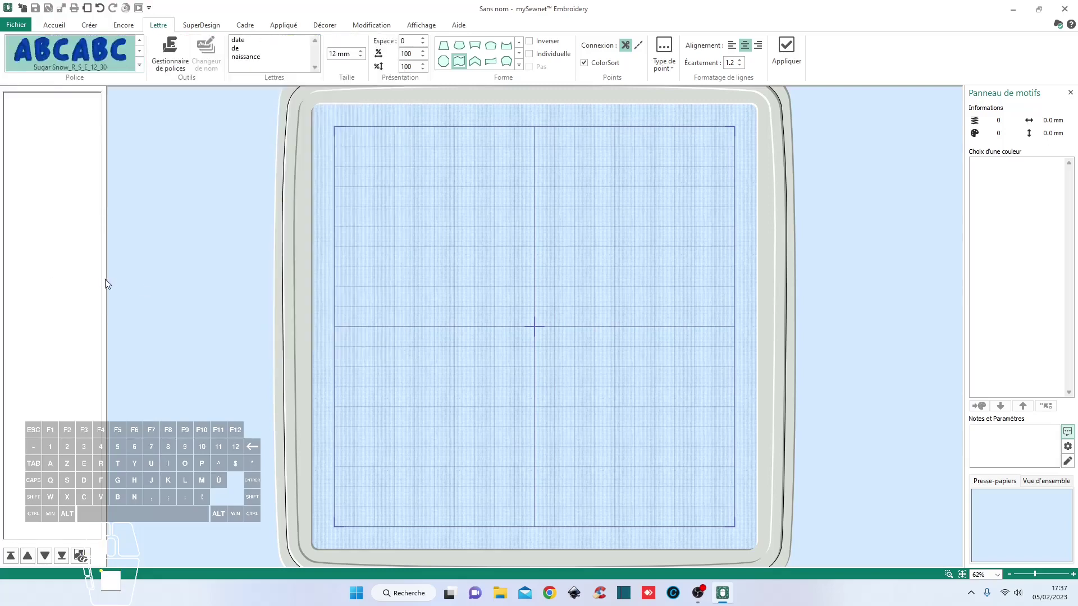
- Replace the three-line lettering text with "aujourd'hui"
click(273, 56)
drag(273, 56, 211, 41)
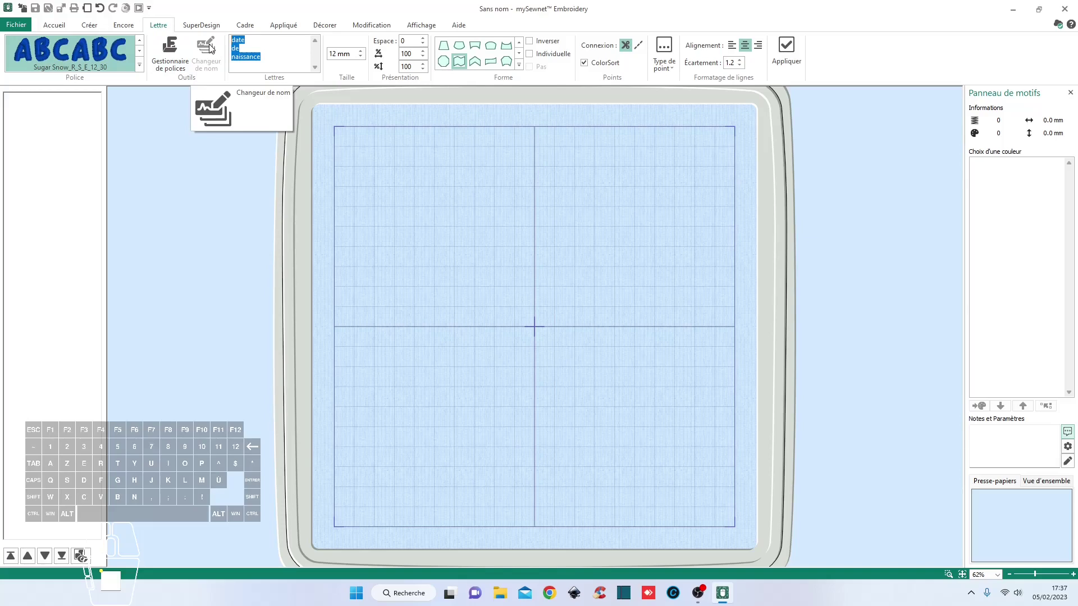
text(aujou)
text(rd')
key(BackSpace)
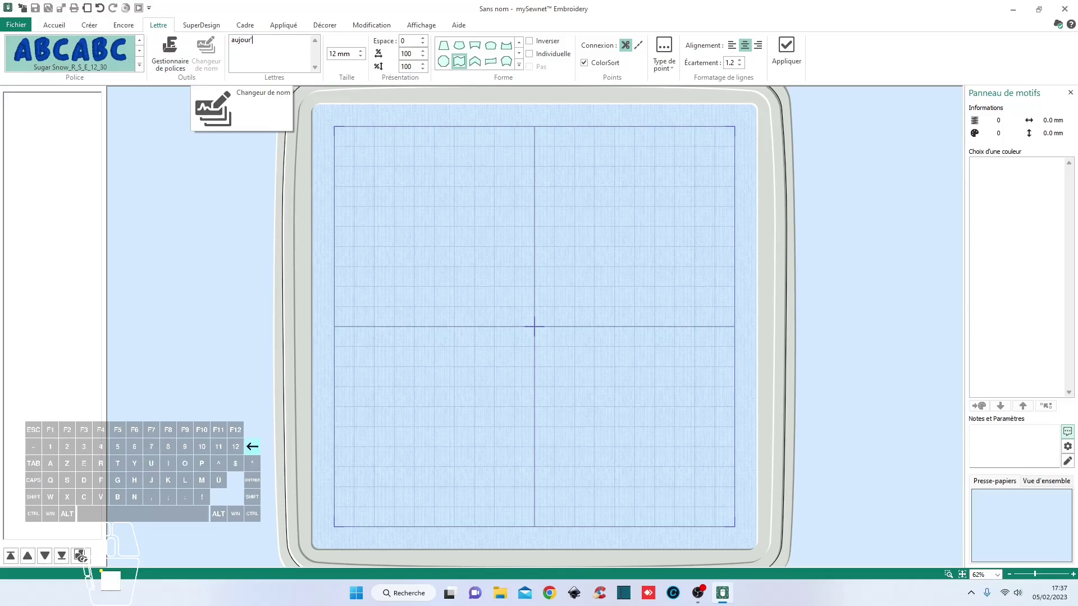
text(d'hui)
- Create the lettering along the top arc of a circle and shrink the circle until the text is about 82 mm wide
click(517, 44)
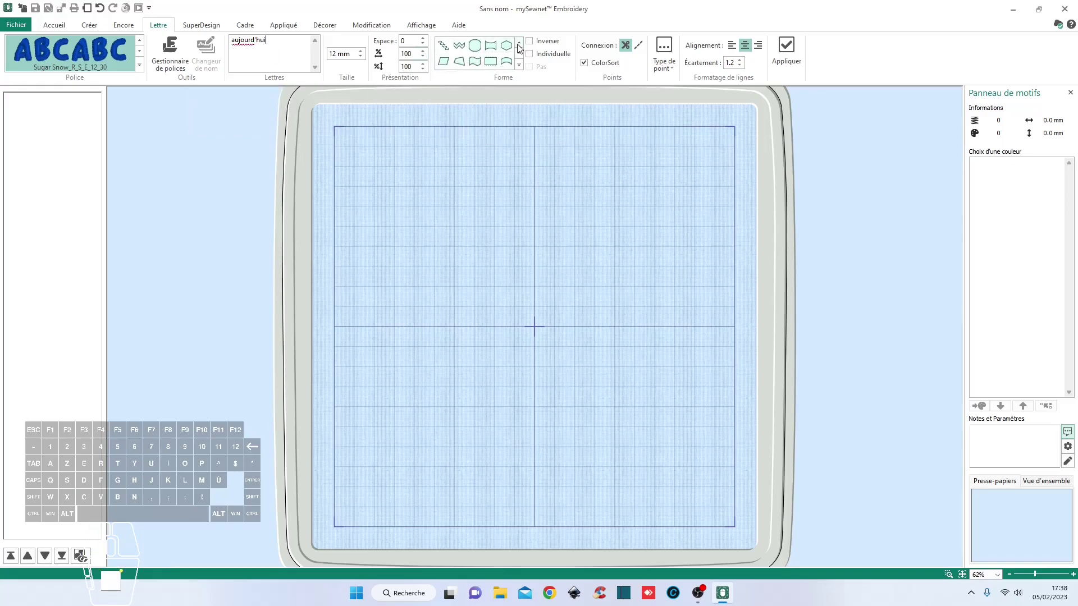
click(519, 43)
click(475, 45)
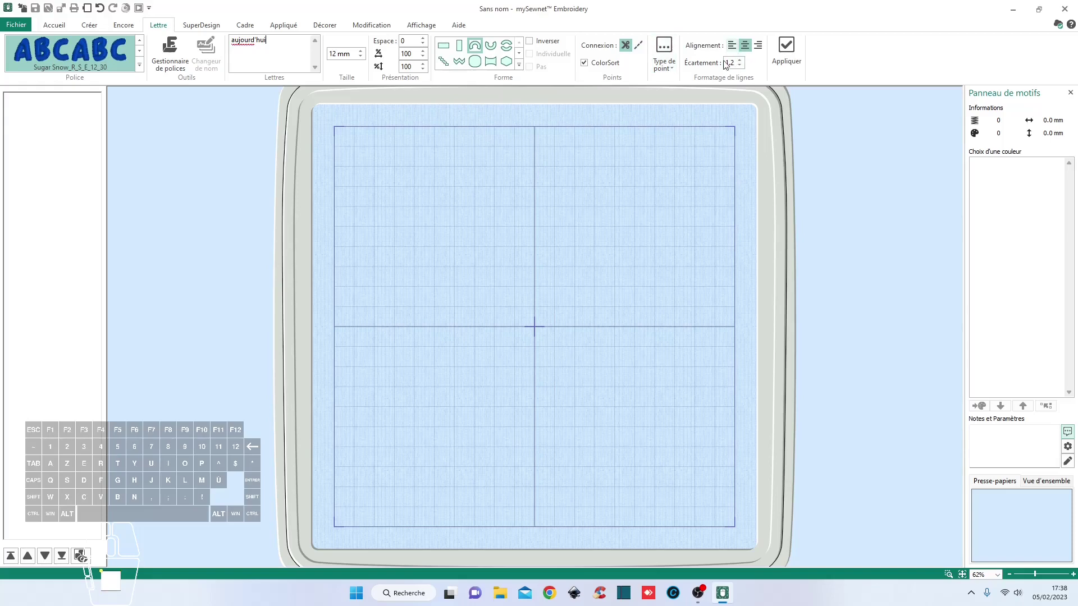
click(790, 54)
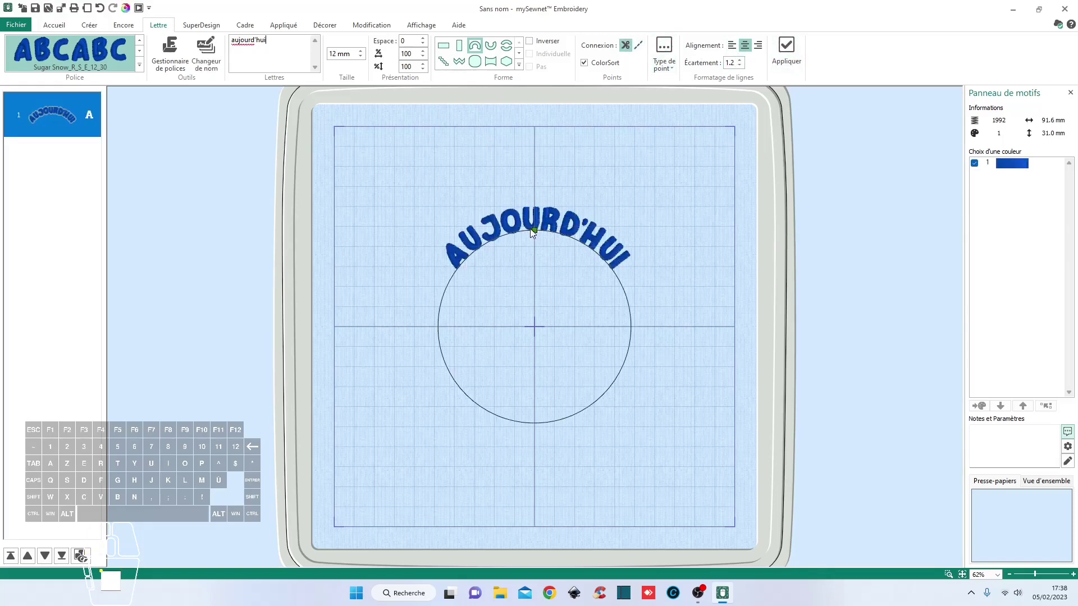
drag(534, 230, 538, 264)
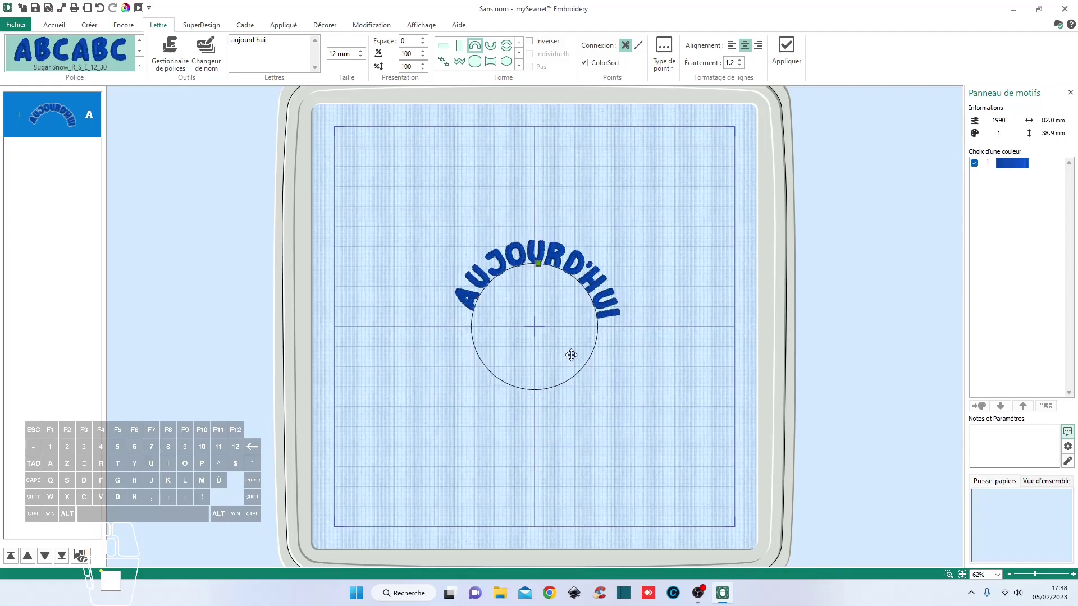